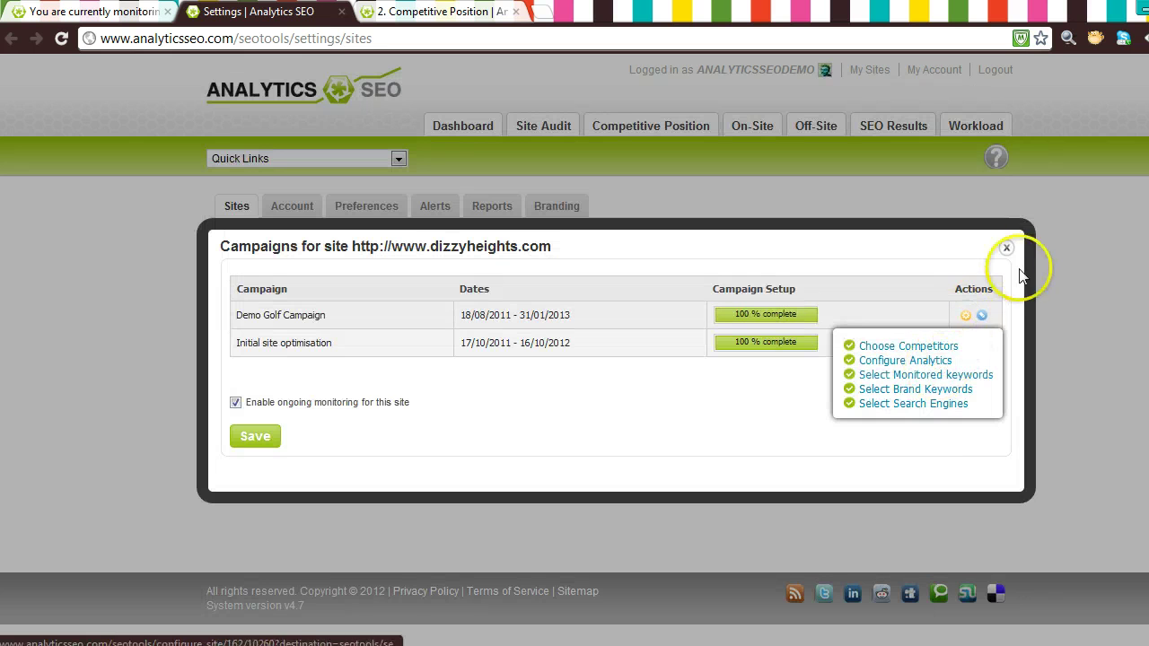
# Step: Close the campaign list and open keyword research from the Monitored Keywords section of the Competitive Position page
pyautogui.click(1006, 248)
pyautogui.click(462, 14)
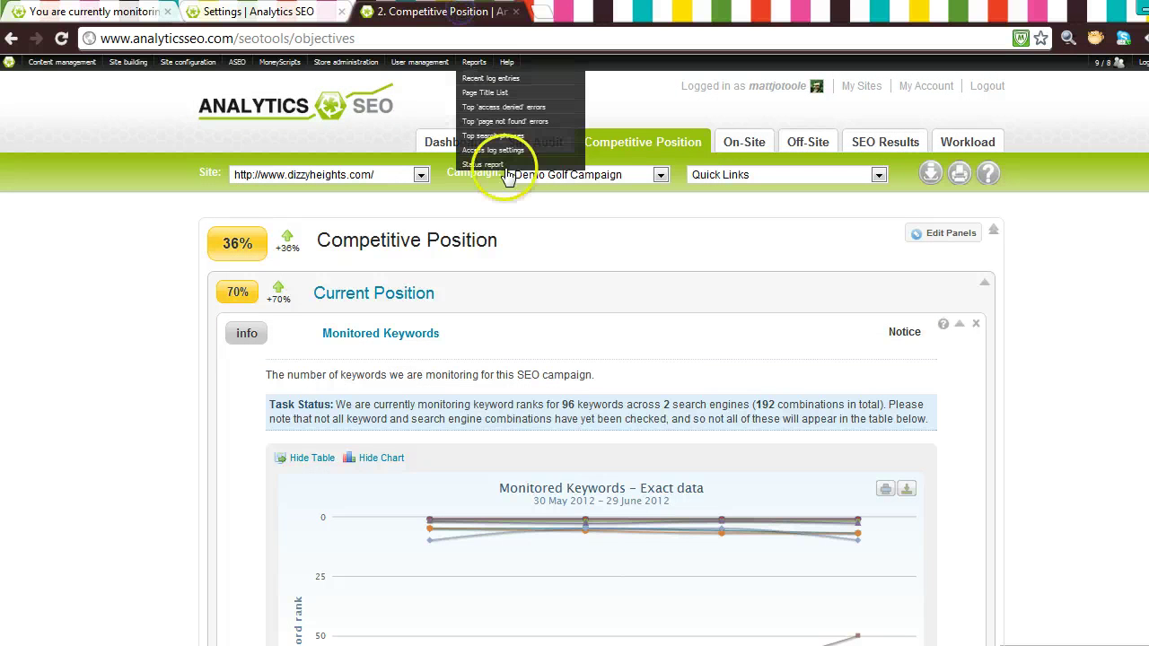
pyautogui.click(1056, 404)
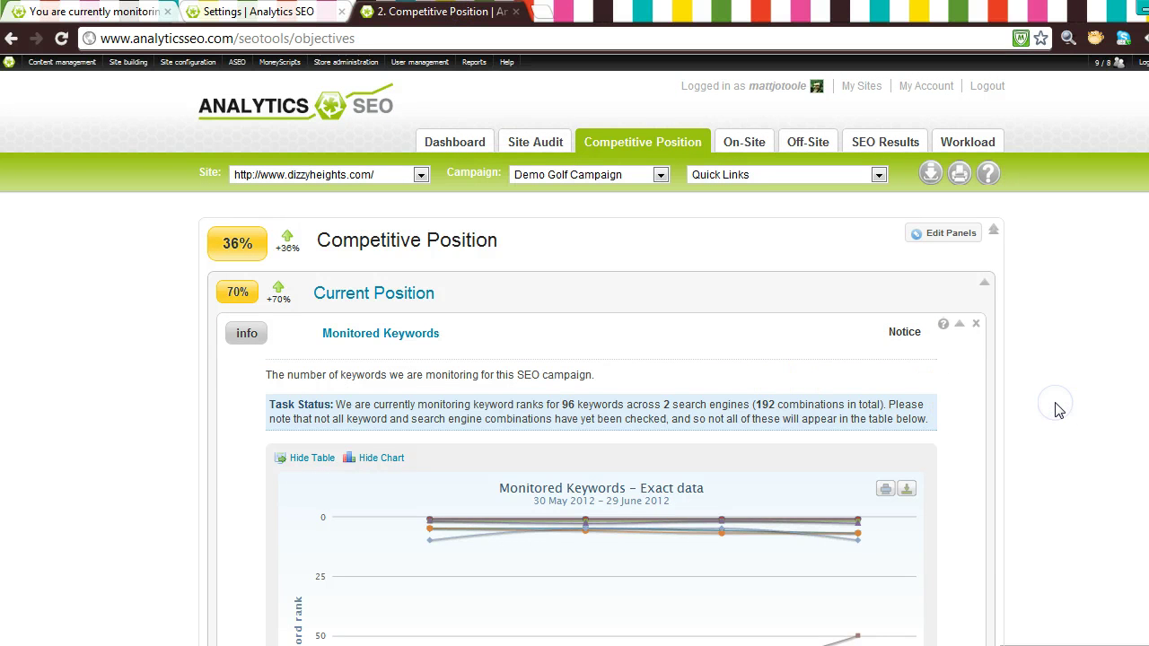
pyautogui.scroll(-6, 1057, 409)
pyautogui.scroll(-5, 1057, 409)
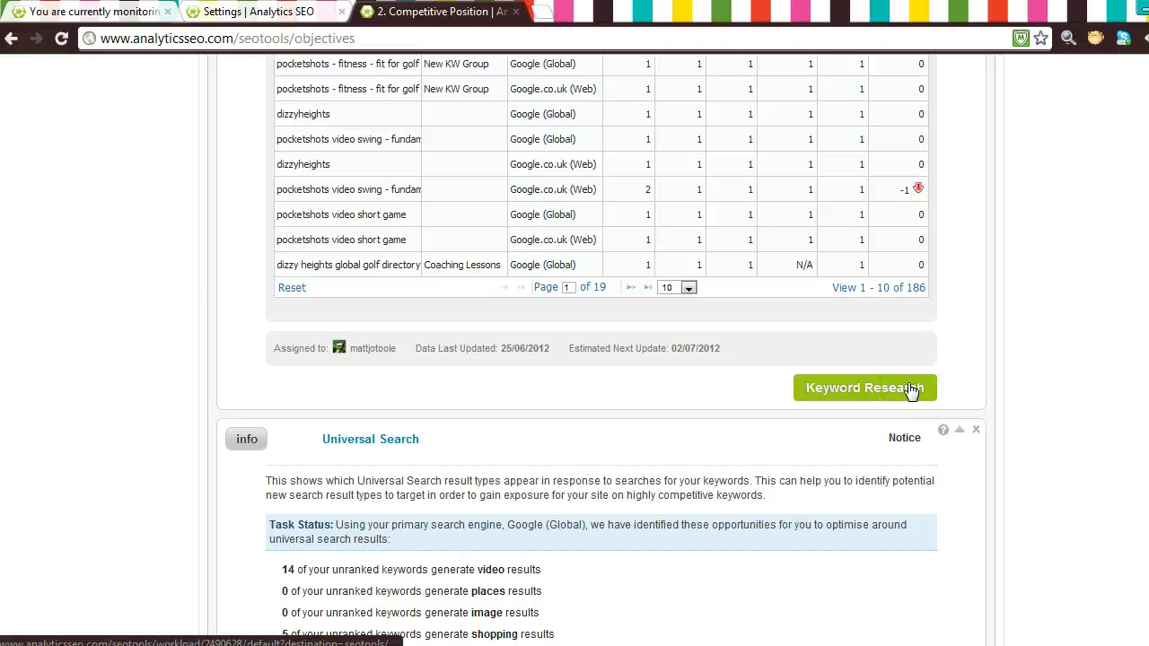
pyautogui.click(912, 390)
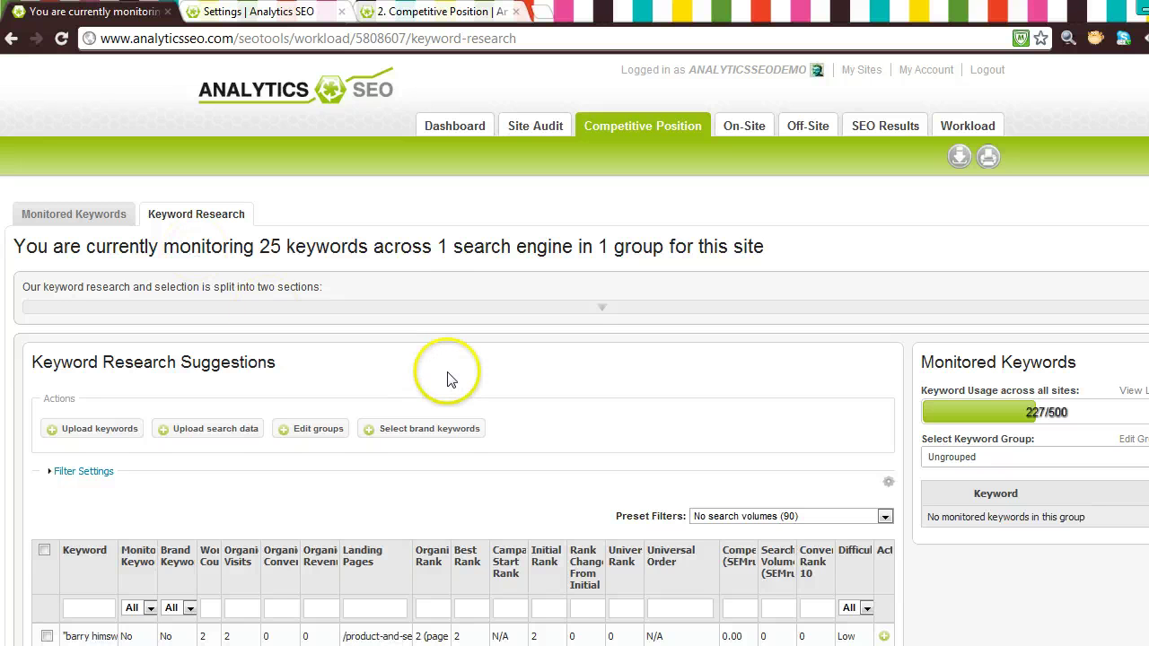
# Step: Add the Keyword Group, PPC Revenue, PPC Conversions and PPC Visits columns to the keyword suggestions table
pyautogui.scroll(-1, 450, 381)
pyautogui.scroll(-1, 450, 382)
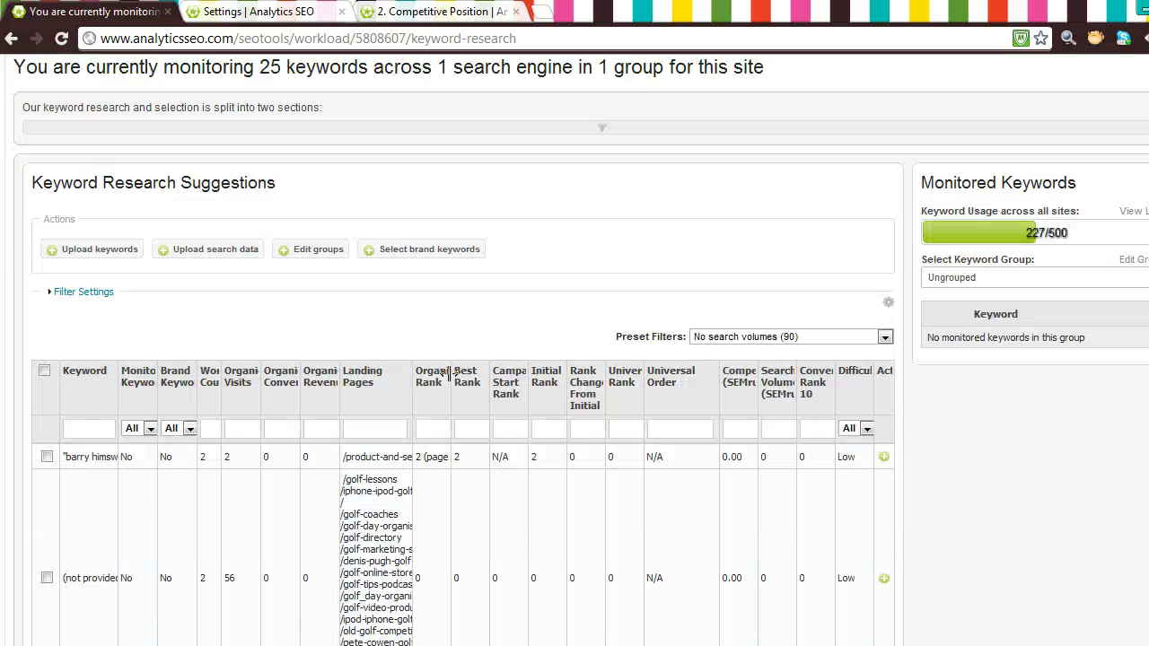
pyautogui.hotkey('ctrl', '+')
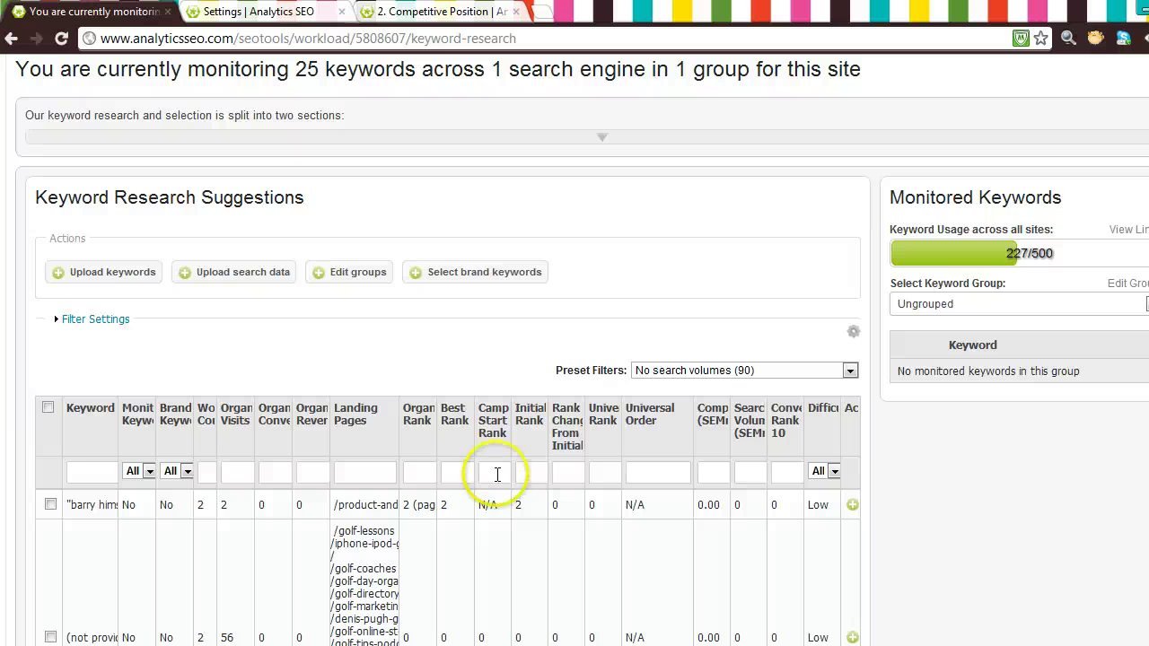
pyautogui.click(855, 333)
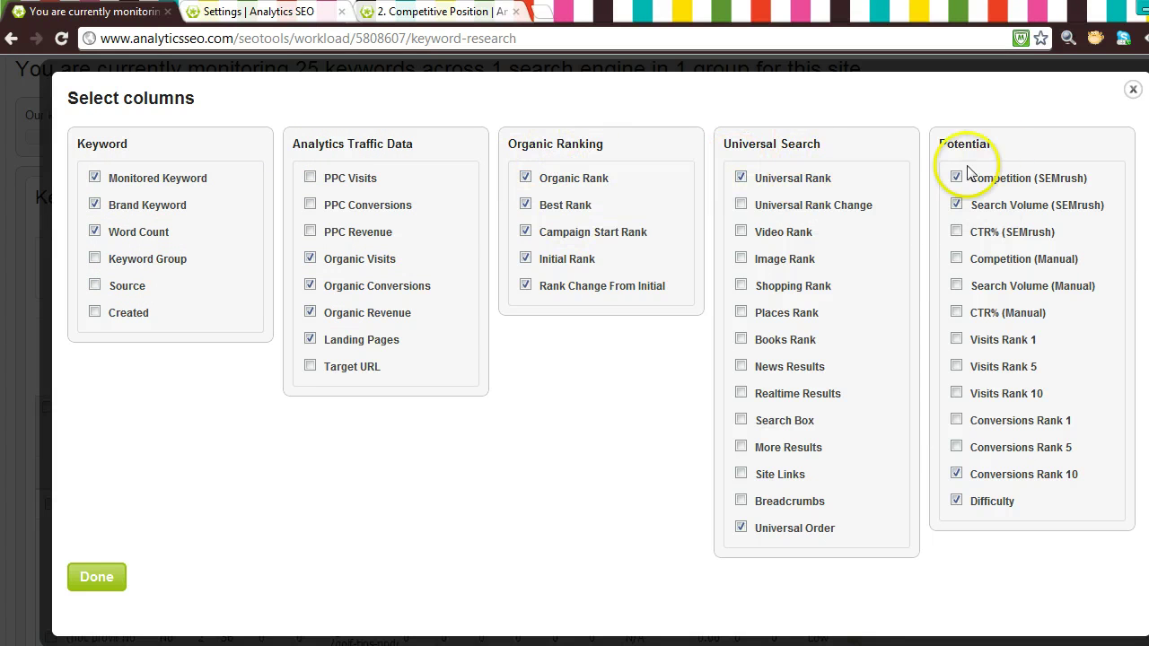
pyautogui.moveTo(1063, 206)
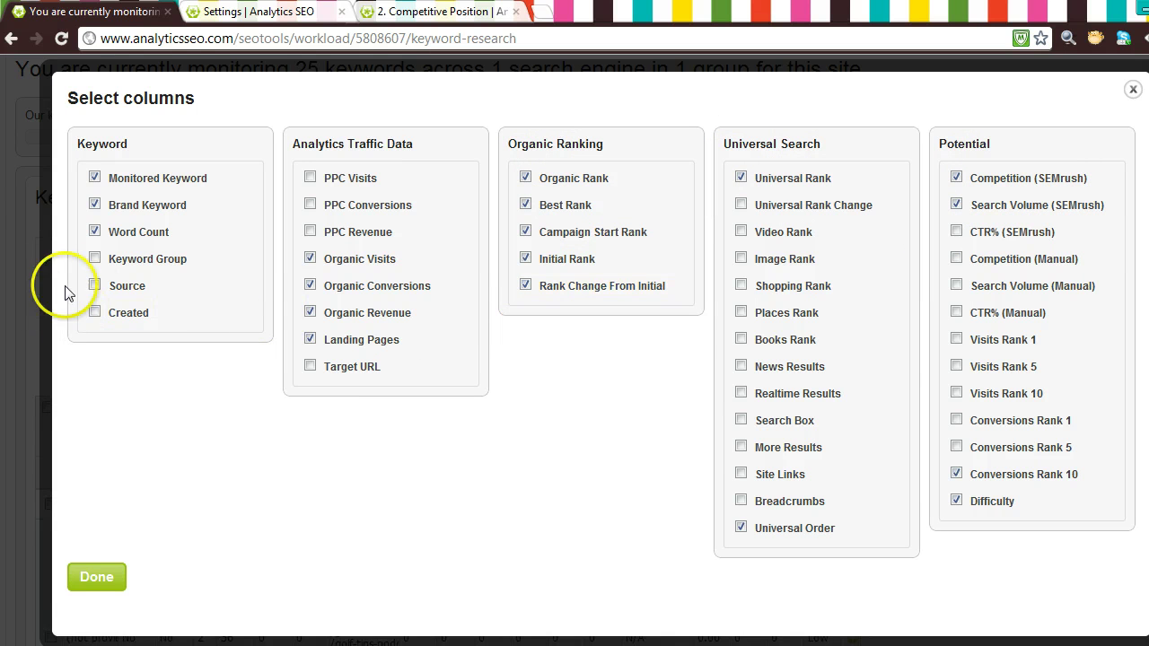
pyautogui.click(127, 262)
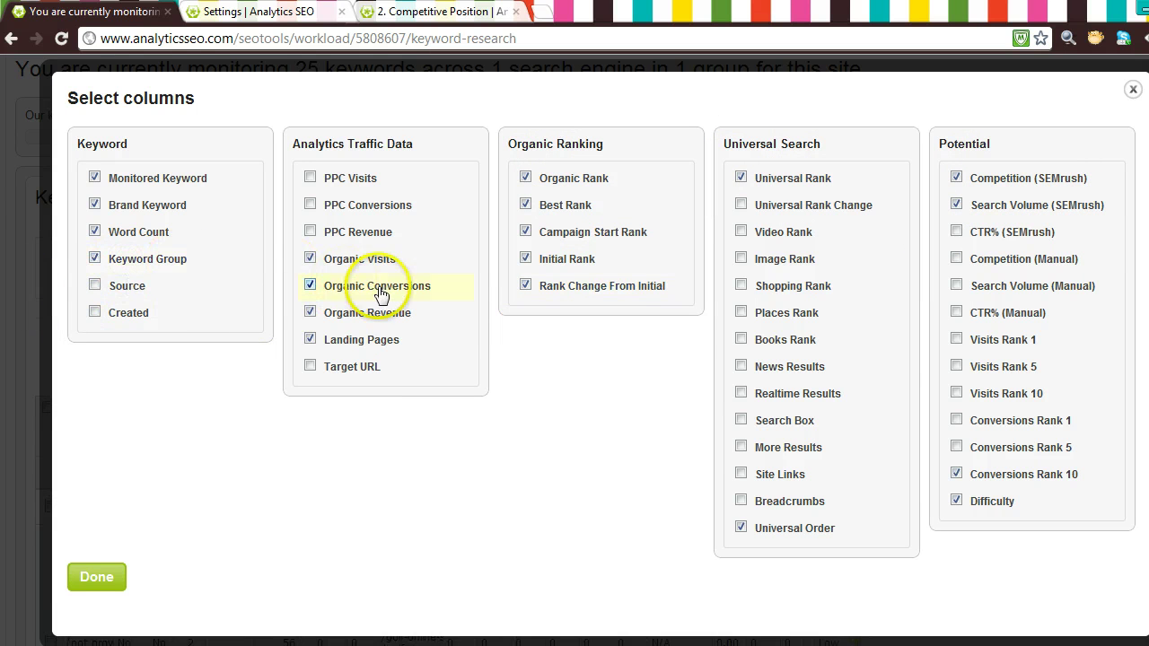
pyautogui.click(359, 231)
pyautogui.click(359, 205)
pyautogui.click(363, 178)
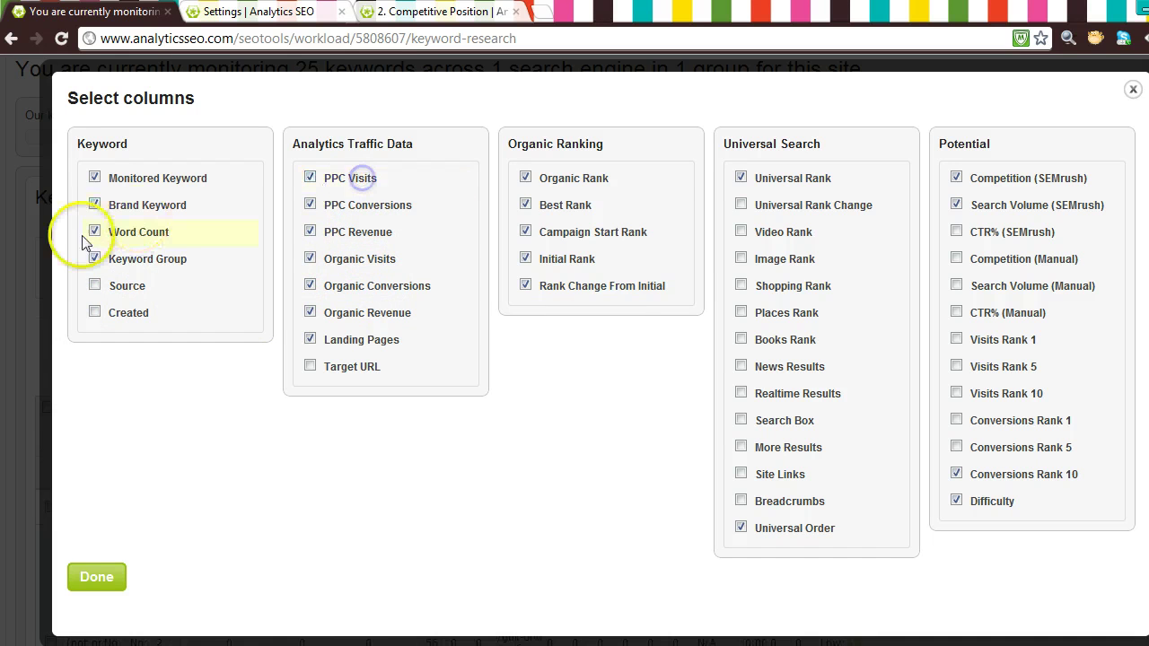
pyautogui.click(23, 267)
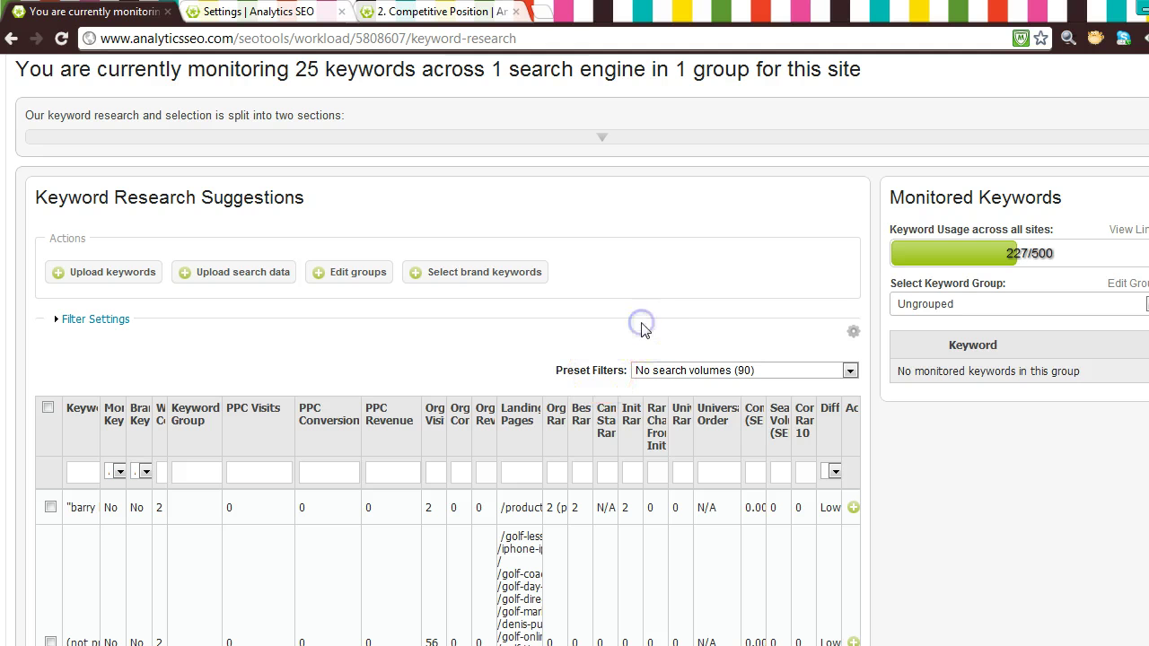
# Step: Expand the filter settings of the keyword research suggestions
pyautogui.hotkey('ctrl', '-')
pyautogui.hotkey('ctrl', '-')
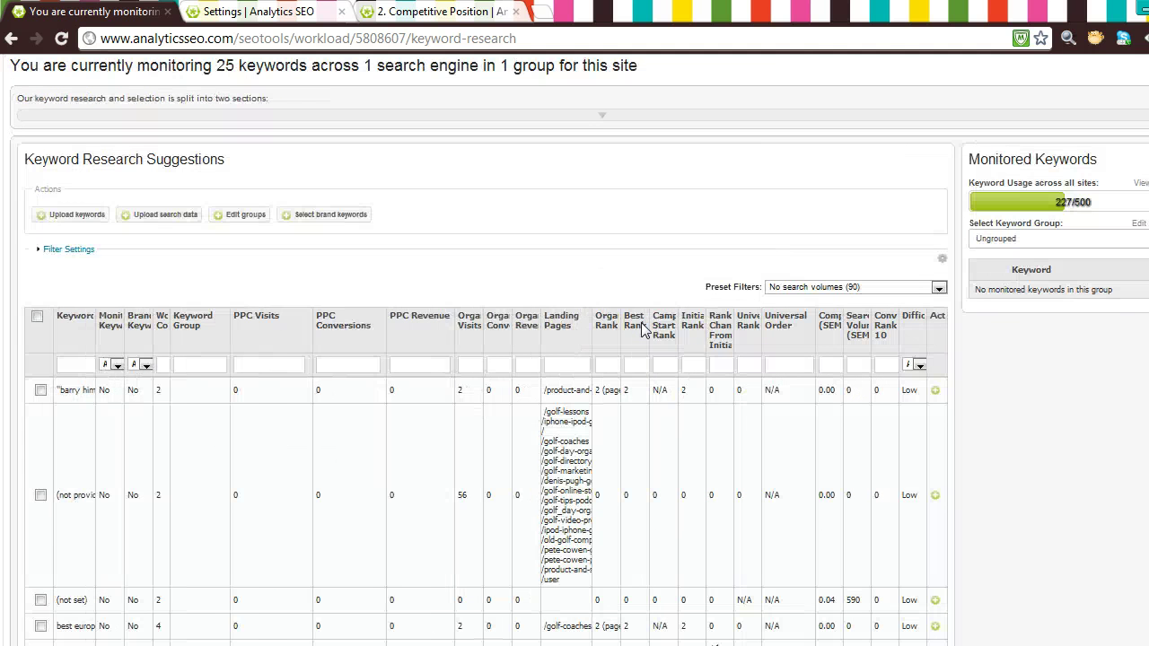
pyautogui.hotkey('ctrl', '-')
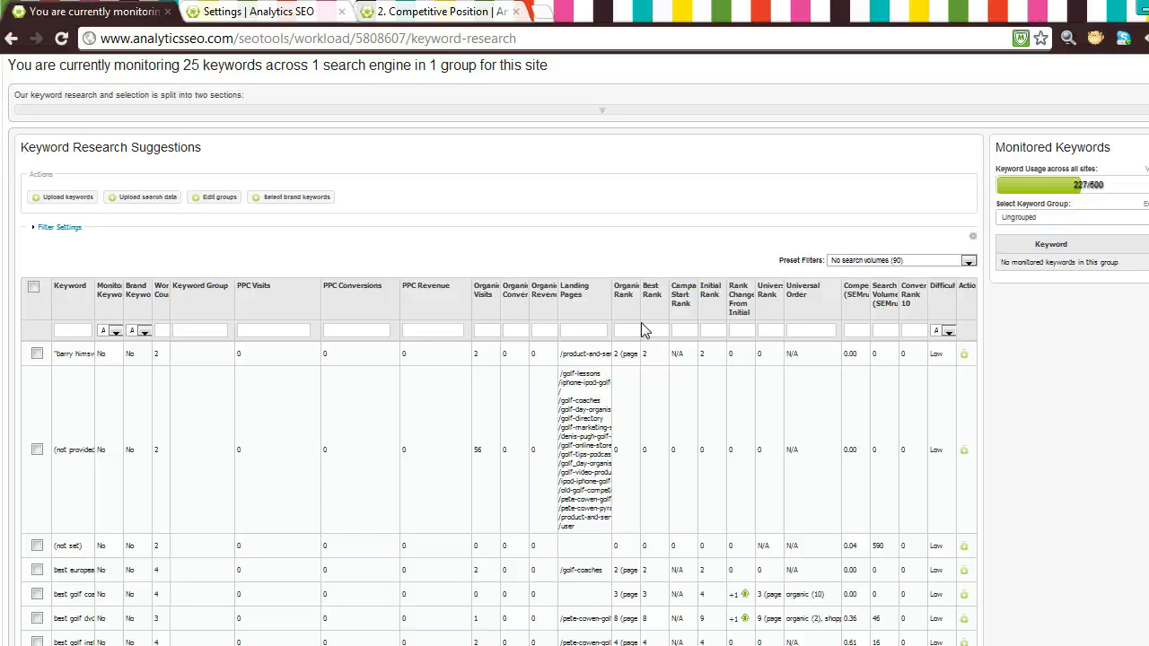
pyautogui.click(37, 449)
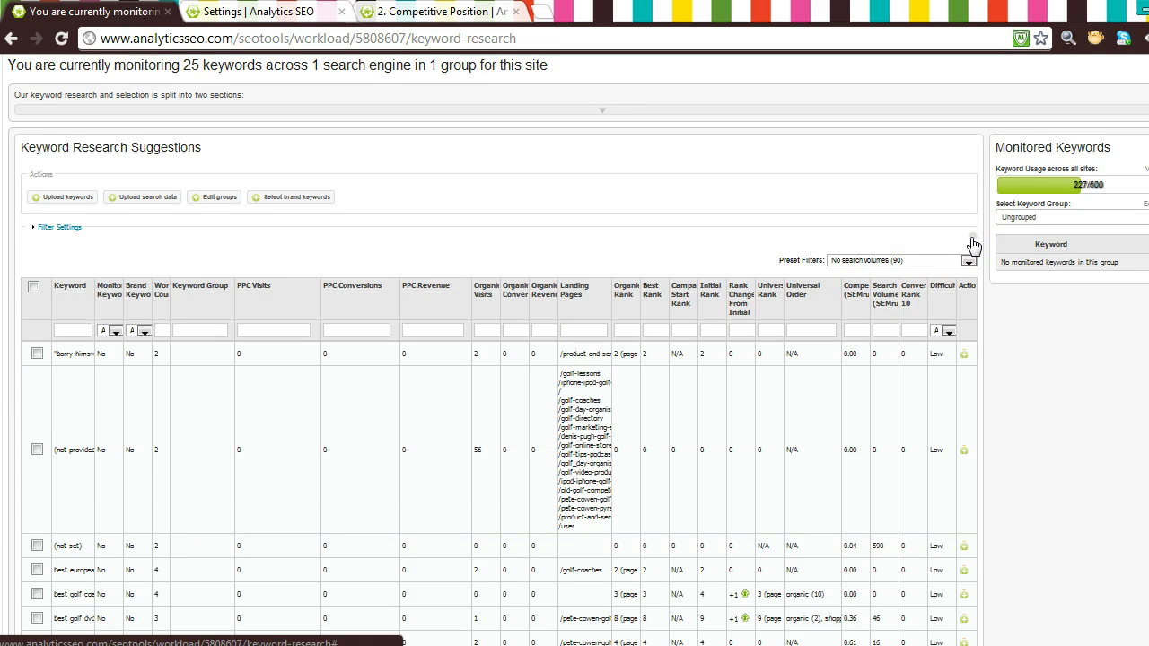
pyautogui.click(47, 226)
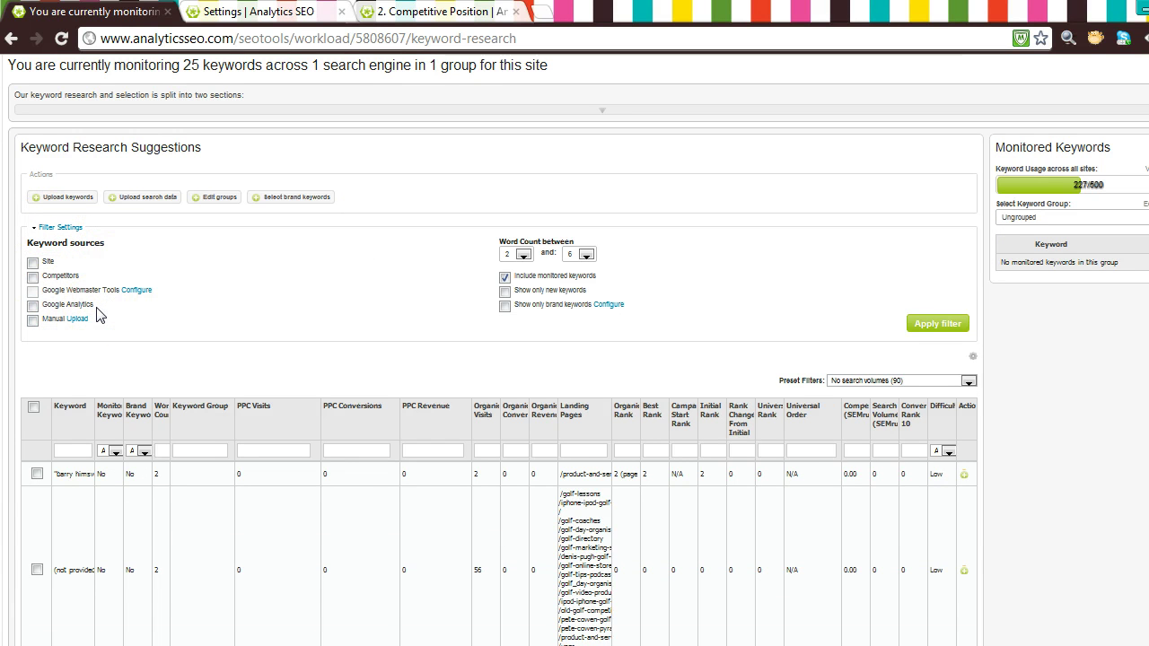
pyautogui.hotkey('ctrl', '+')
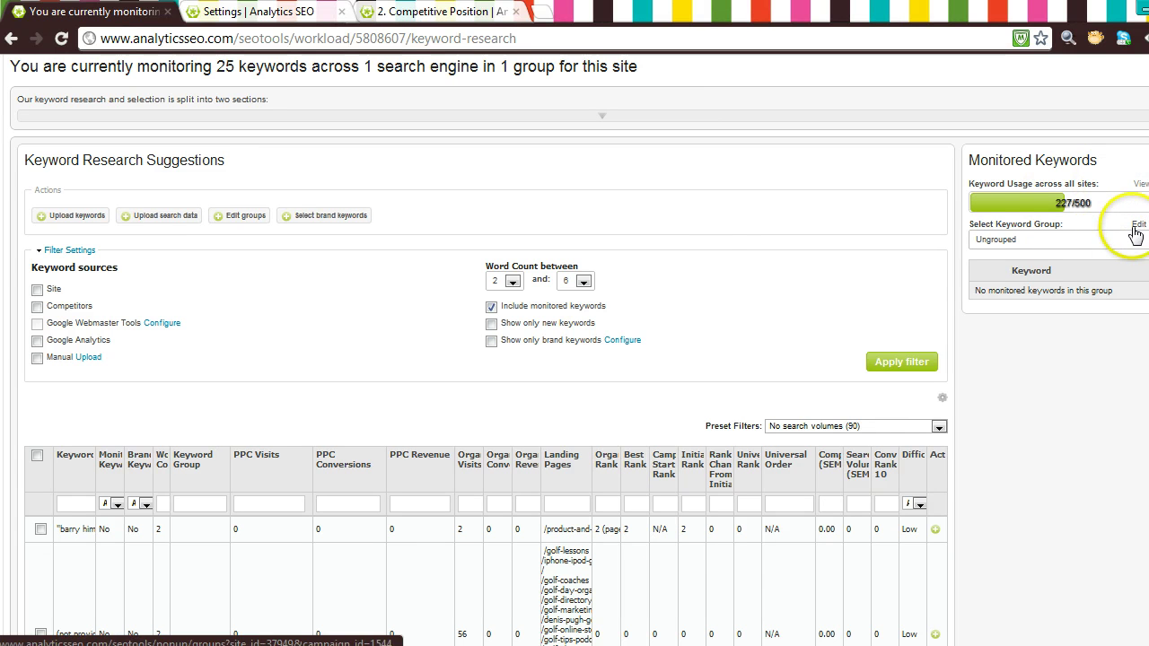
# Step: Look at the options for editing or creating keyword groups and leave them without saving
pyautogui.click(224, 221)
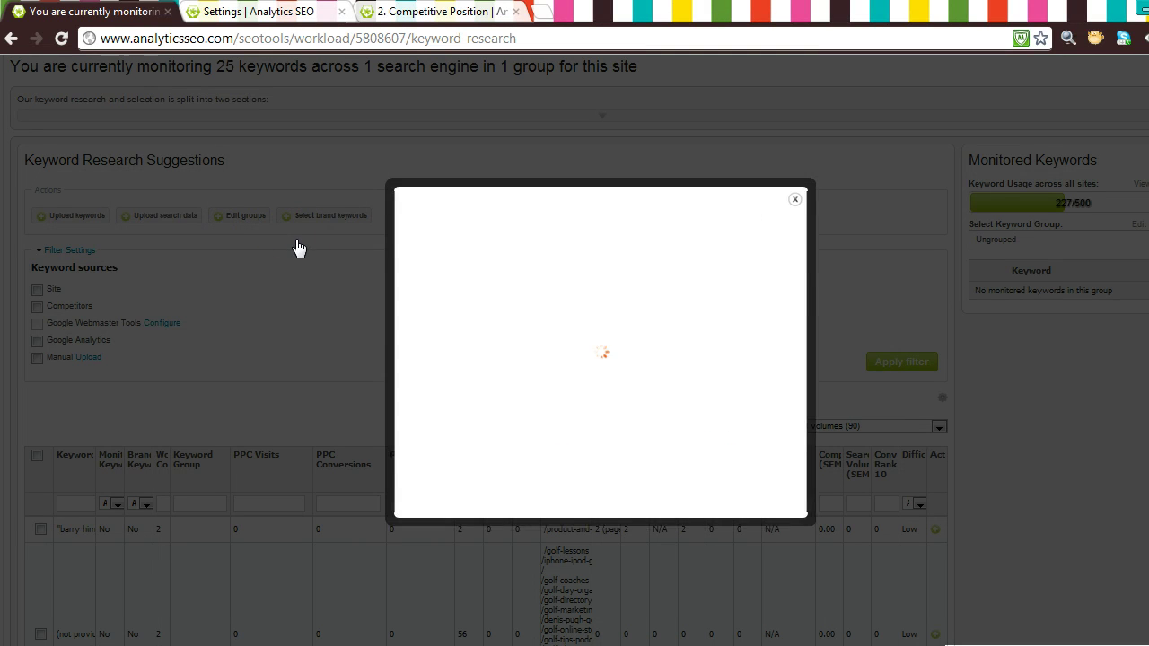
pyautogui.click(553, 381)
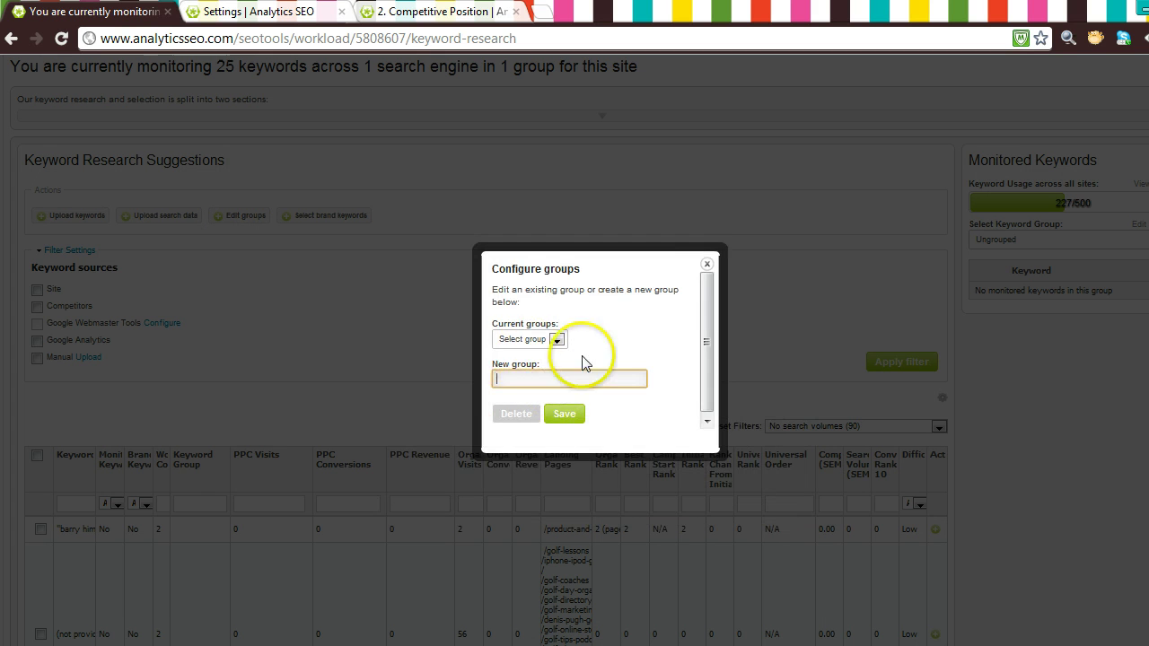
pyautogui.click(706, 264)
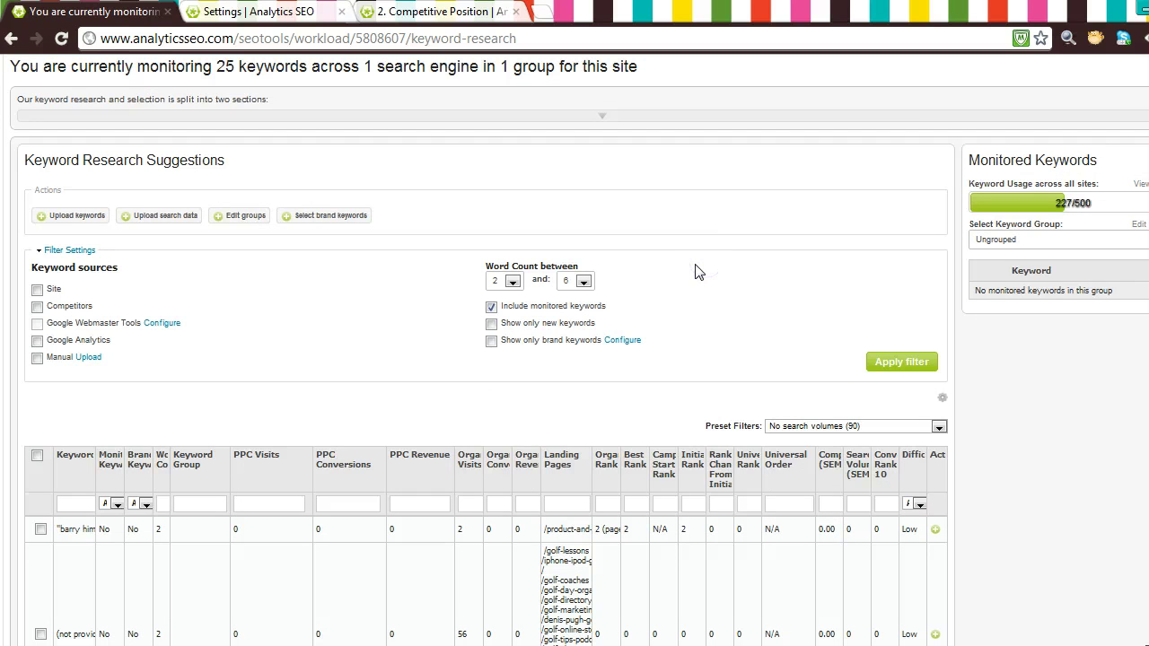
# Step: Review the manual keyword upload options for monitoring, moving and grouping keywords, and leave the form without saving
pyautogui.scroll(3, 162, 175)
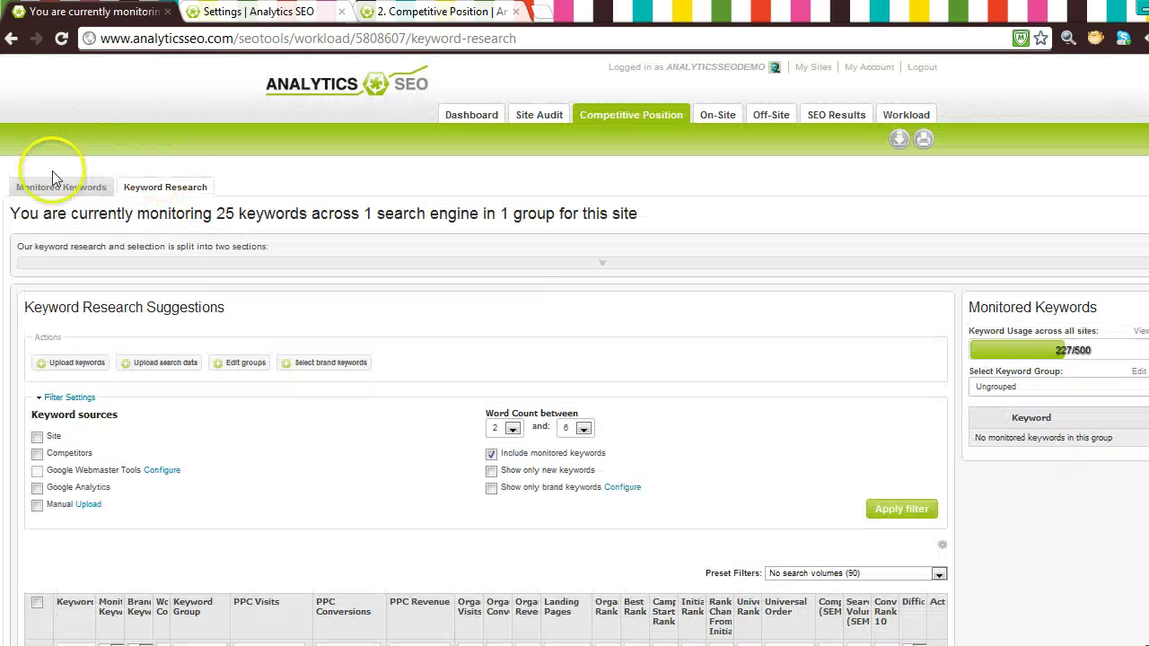
pyautogui.scroll(-2, 230, 277)
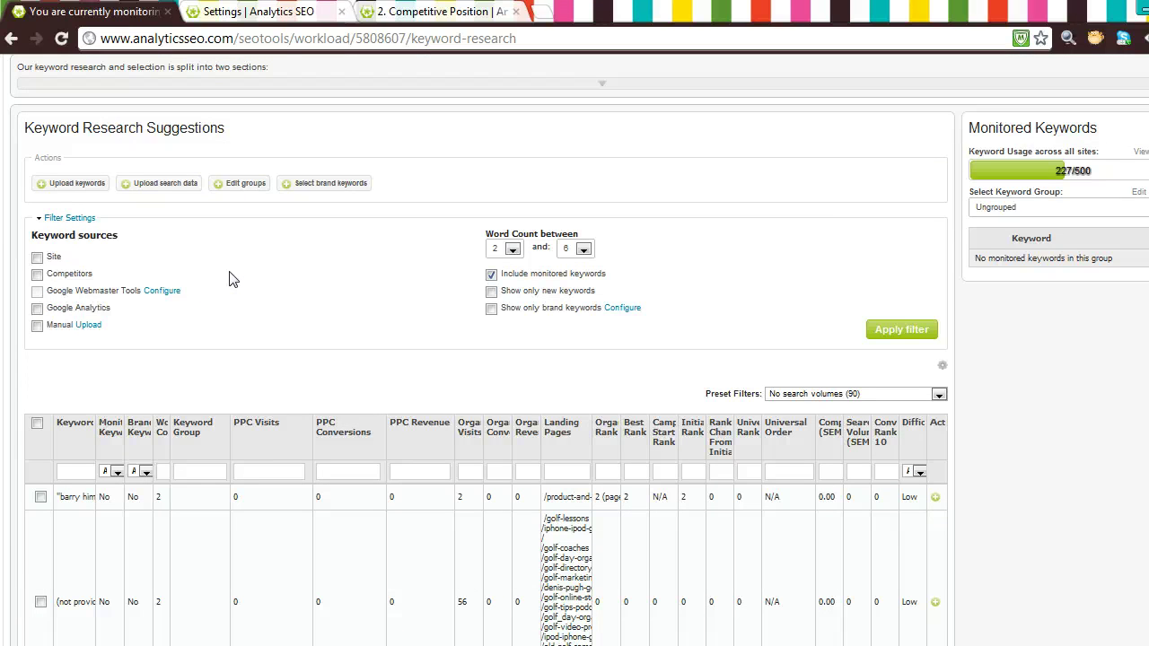
pyautogui.click(165, 250)
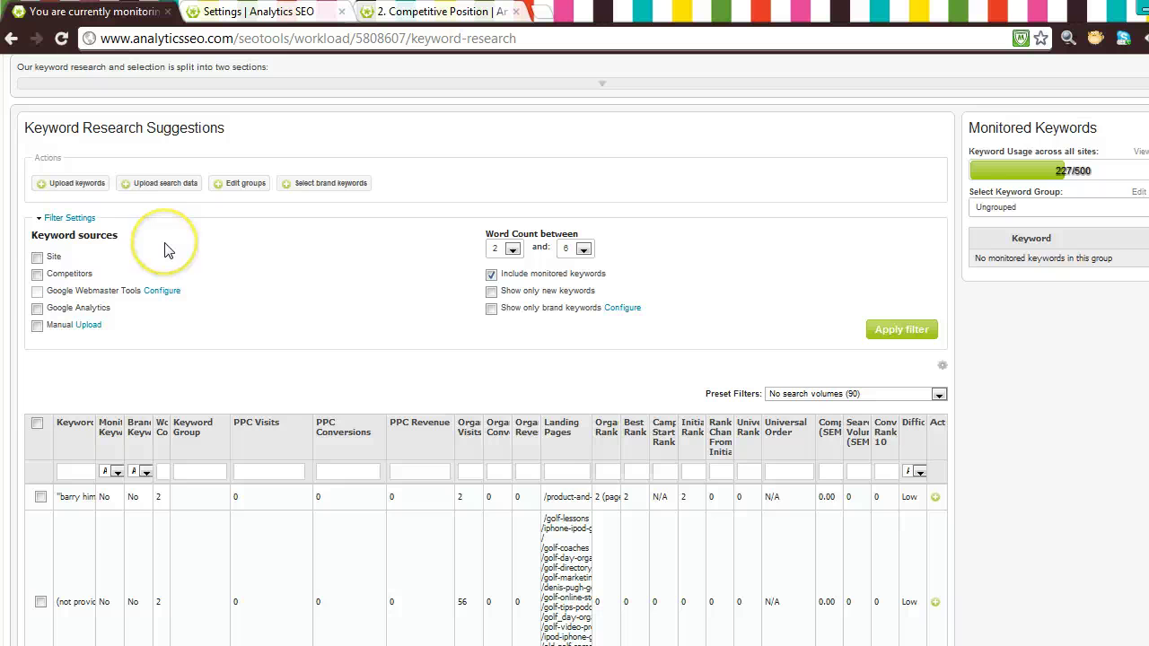
pyautogui.click(164, 250)
pyautogui.hotkey('ctrl', '+')
pyautogui.click(119, 215)
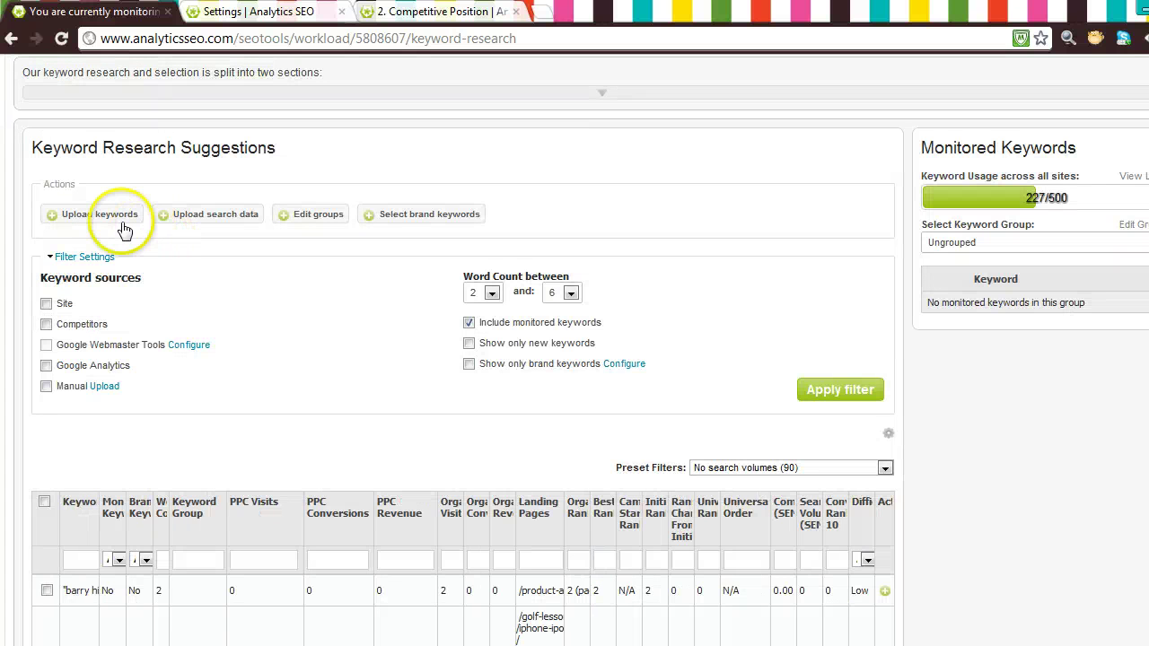
pyautogui.click(441, 378)
pyautogui.click(413, 378)
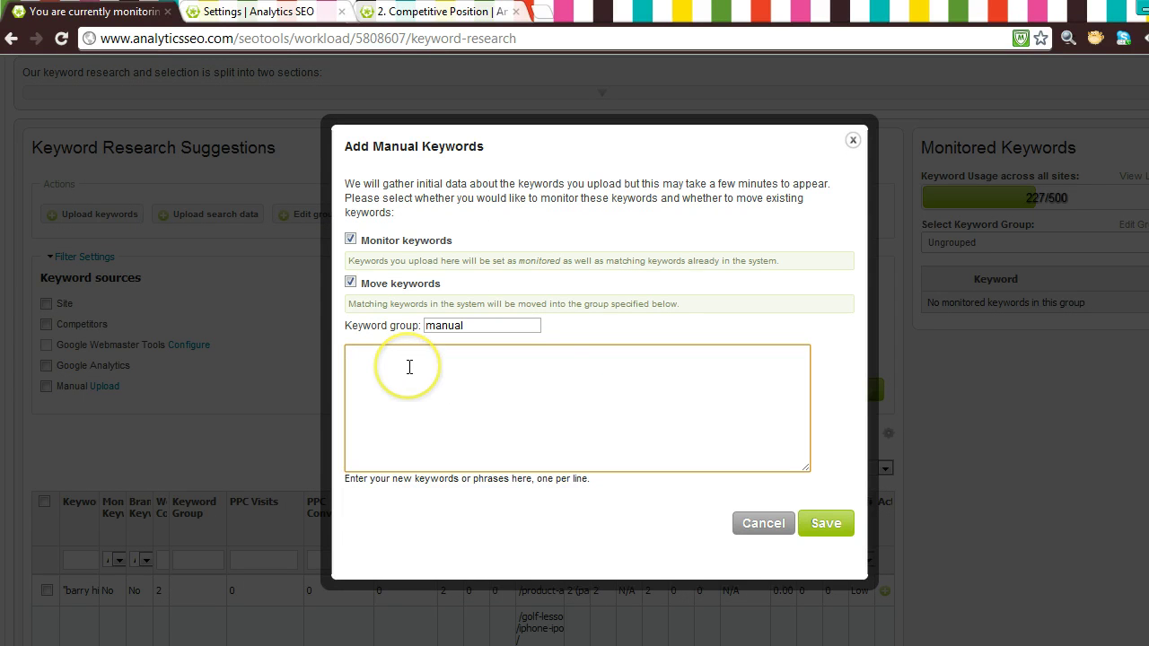
pyautogui.click(351, 239)
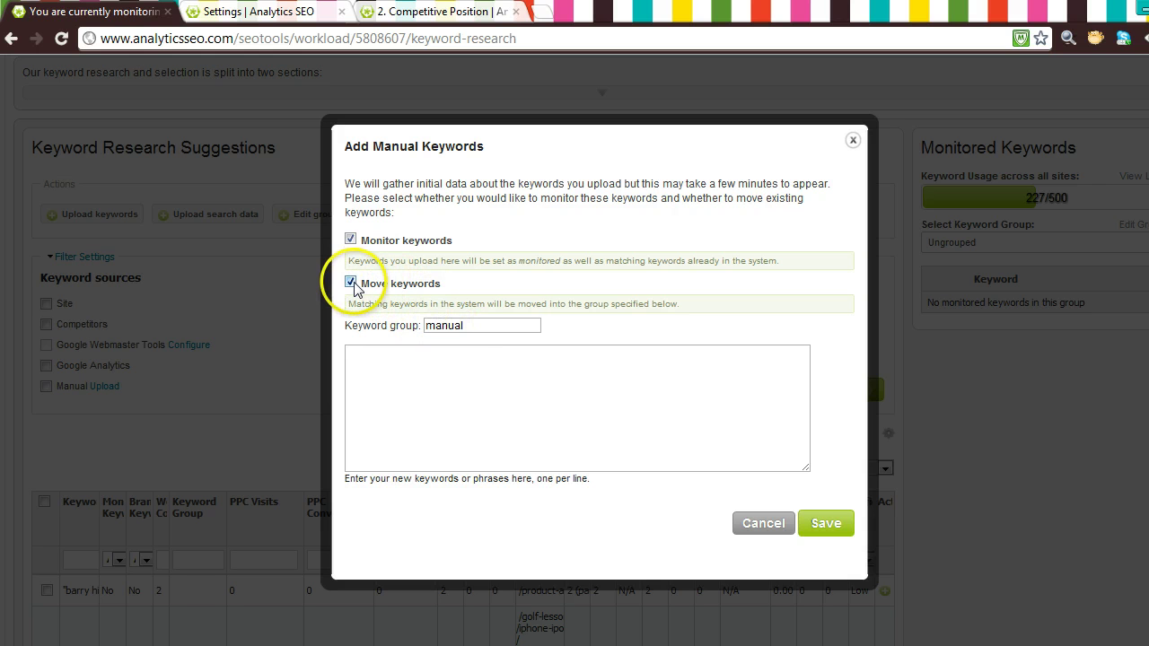
pyautogui.moveTo(467, 324); pyautogui.dragTo(399, 321)
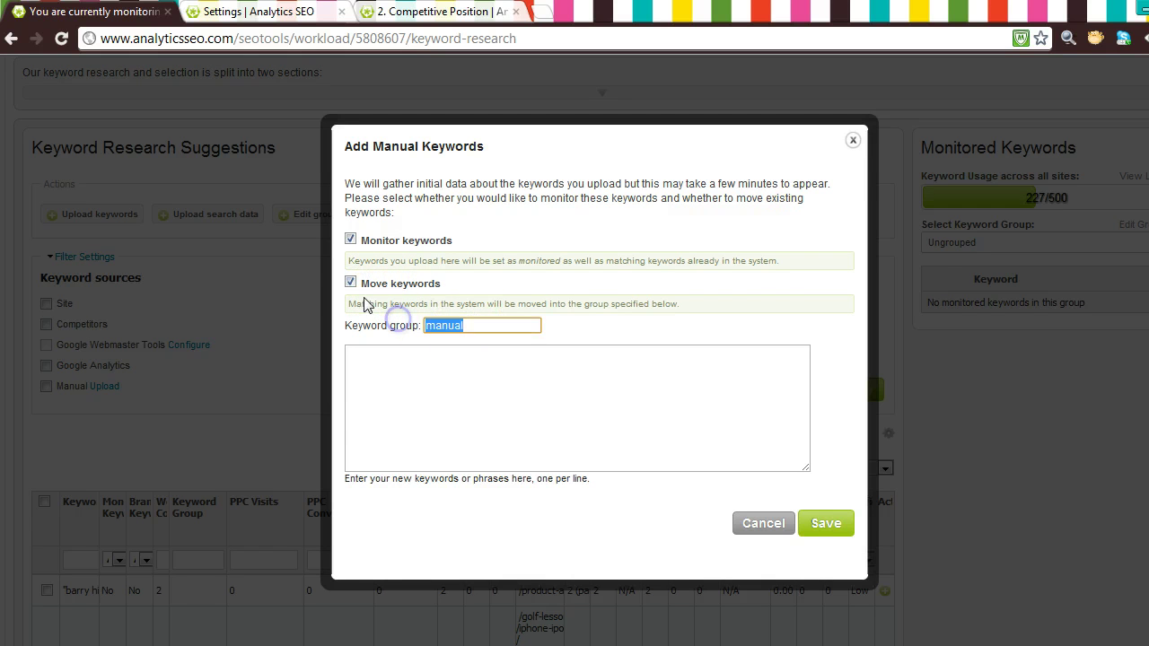
pyautogui.click(265, 336)
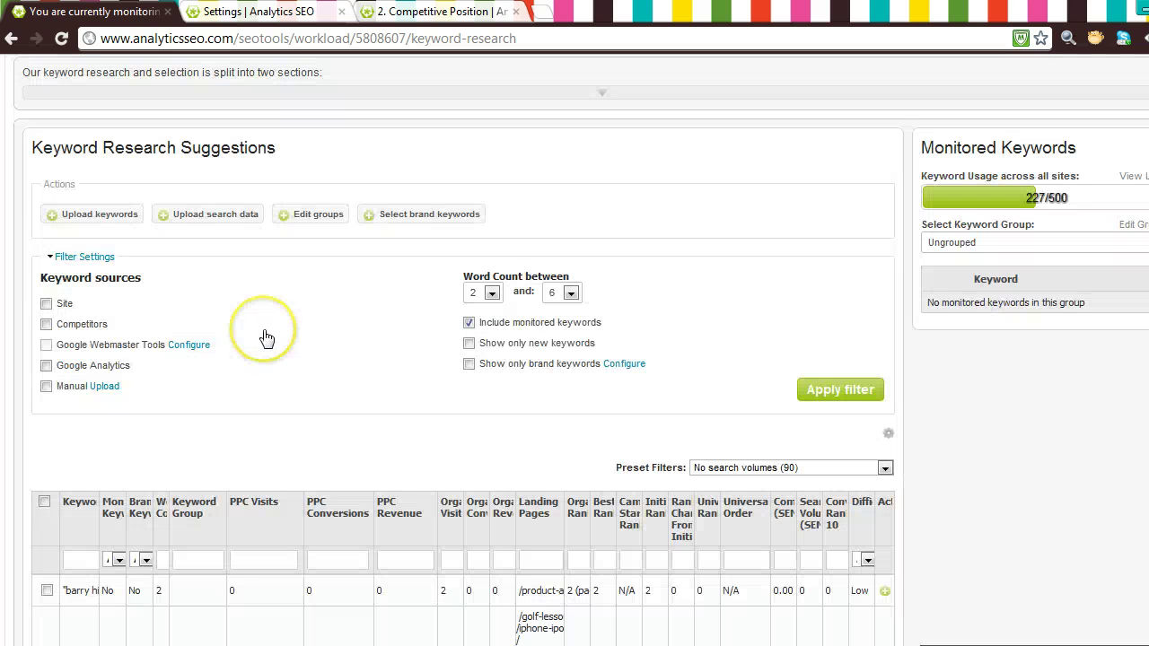
pyautogui.click(265, 335)
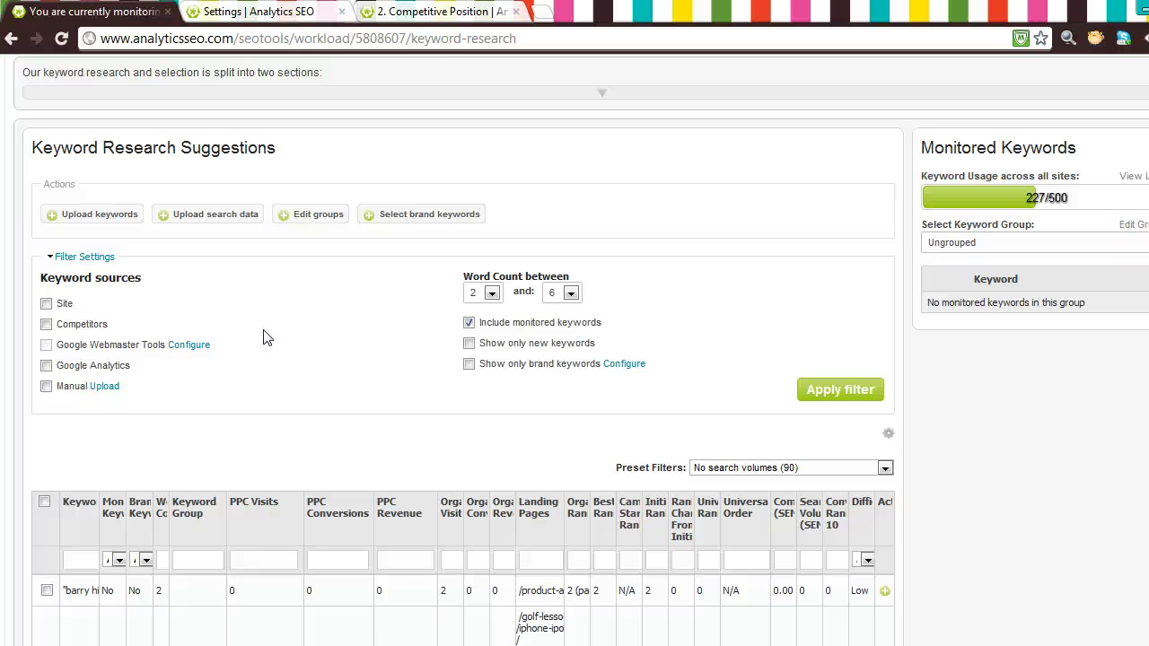
# Step: Remove the PPC Revenue, PPC Conversions and PPC Visits columns from the keyword suggestions table
pyautogui.click(888, 435)
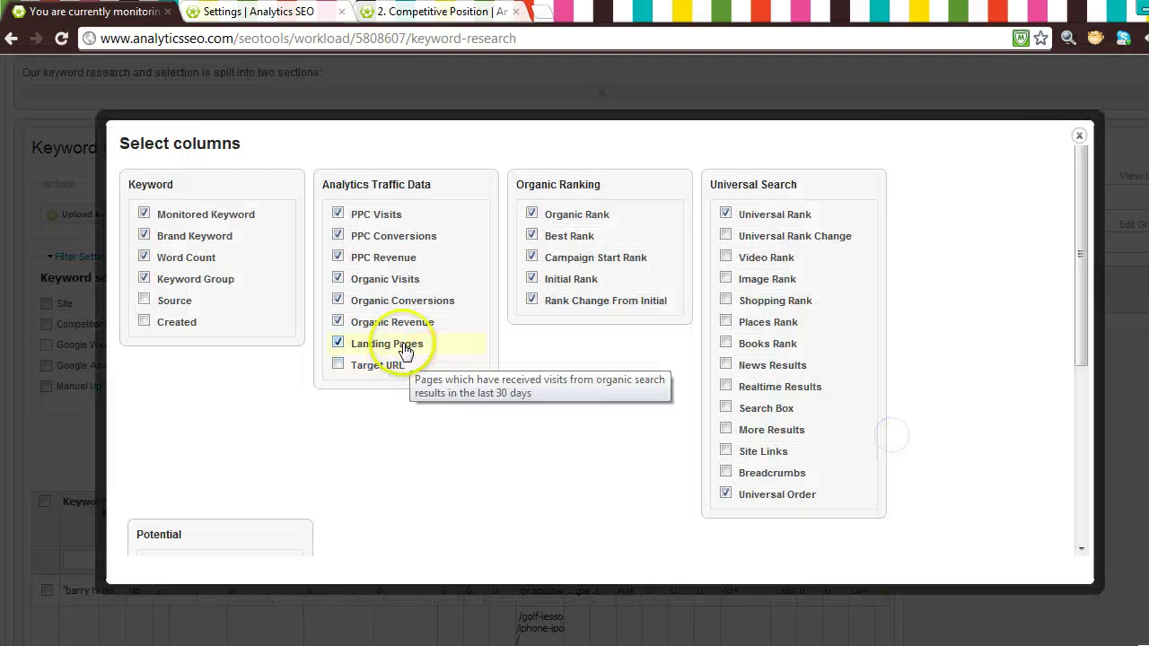
pyautogui.click(392, 254)
pyautogui.click(392, 235)
pyautogui.click(385, 214)
pyautogui.click(504, 104)
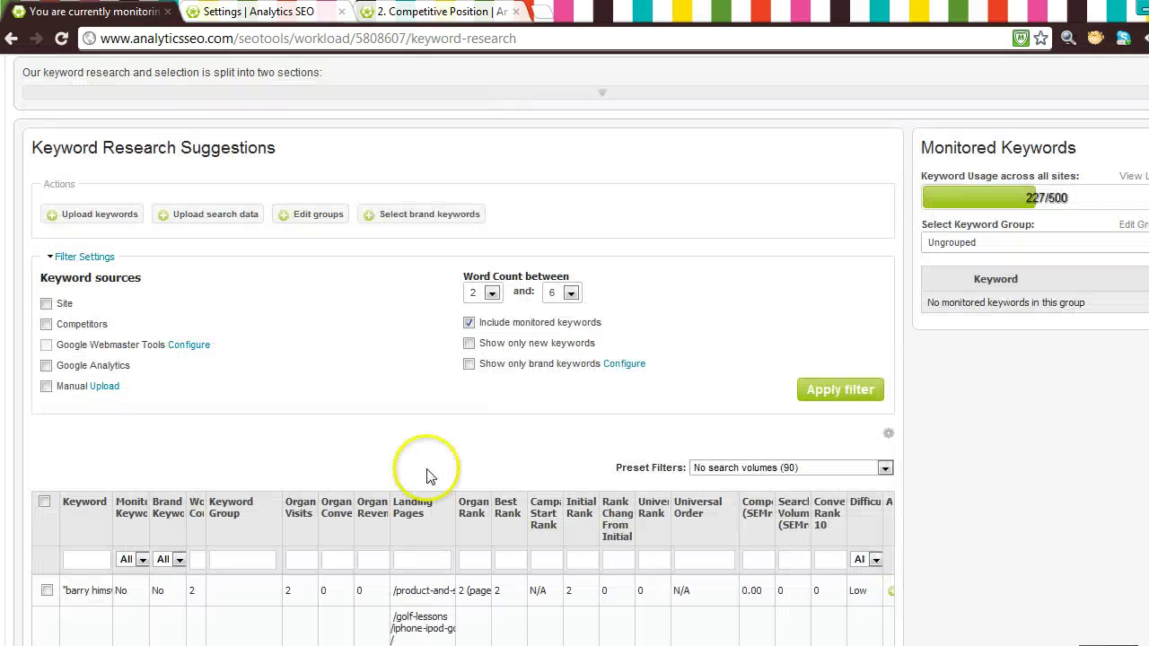
# Step: Filter the keyword suggestions to organic ranks 11-20
pyautogui.scroll(-1, 427, 462)
pyautogui.click(474, 381)
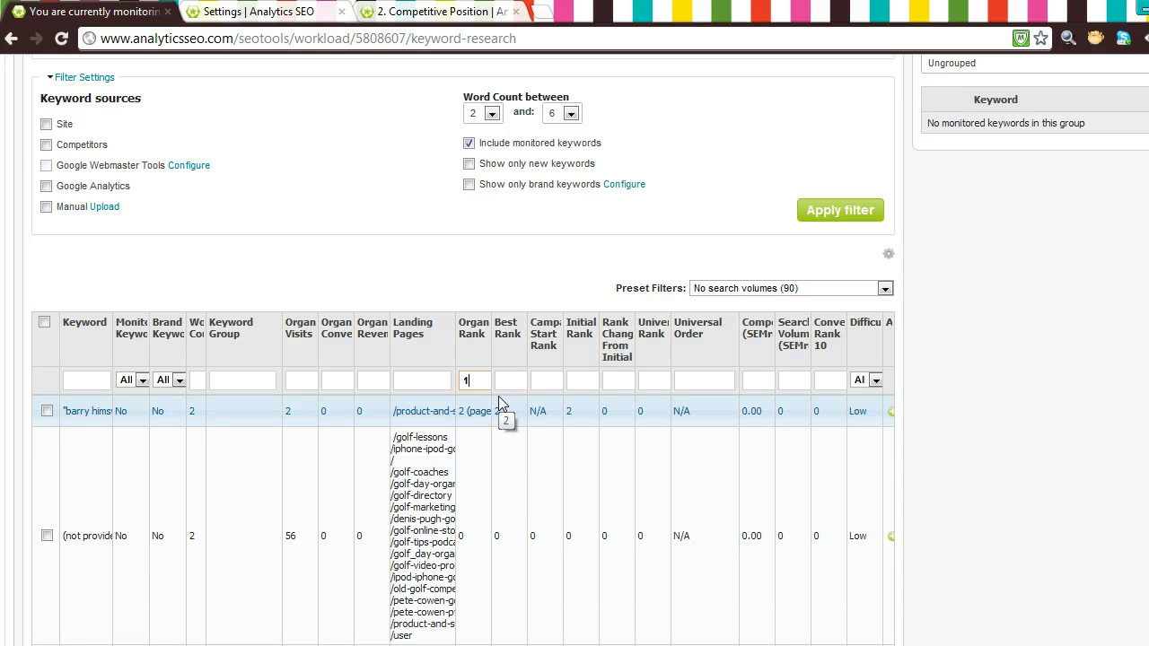
pyautogui.press('Return')
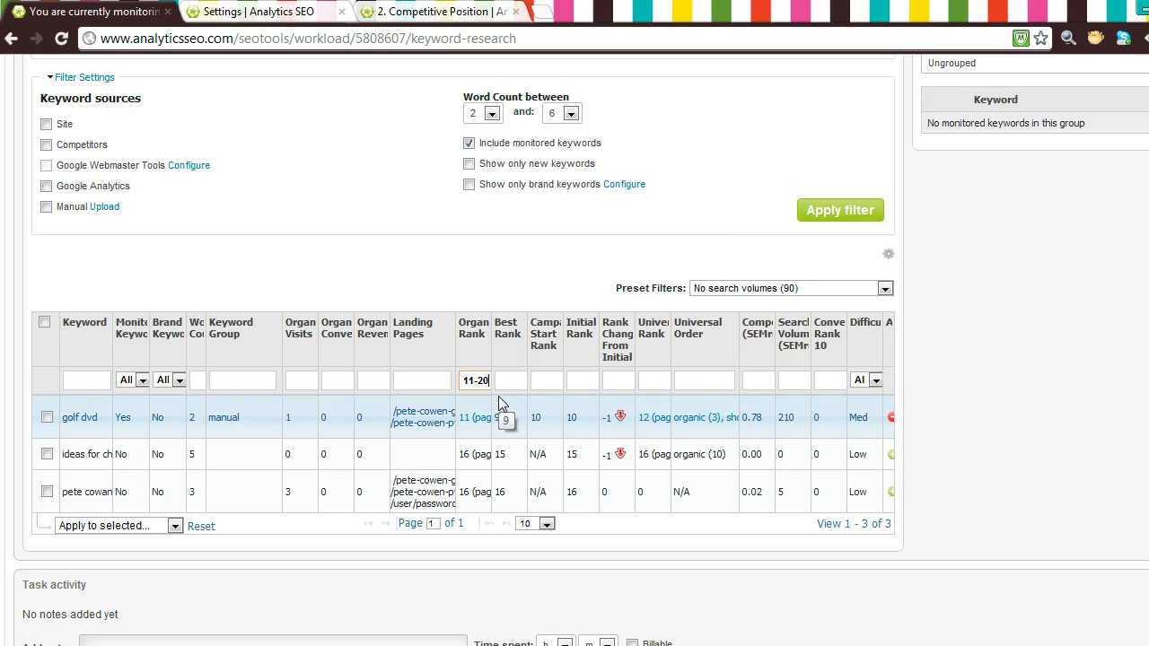
# Step: Select the "manual" keyword group for the monitored keywords
pyautogui.scroll(2, 705, 257)
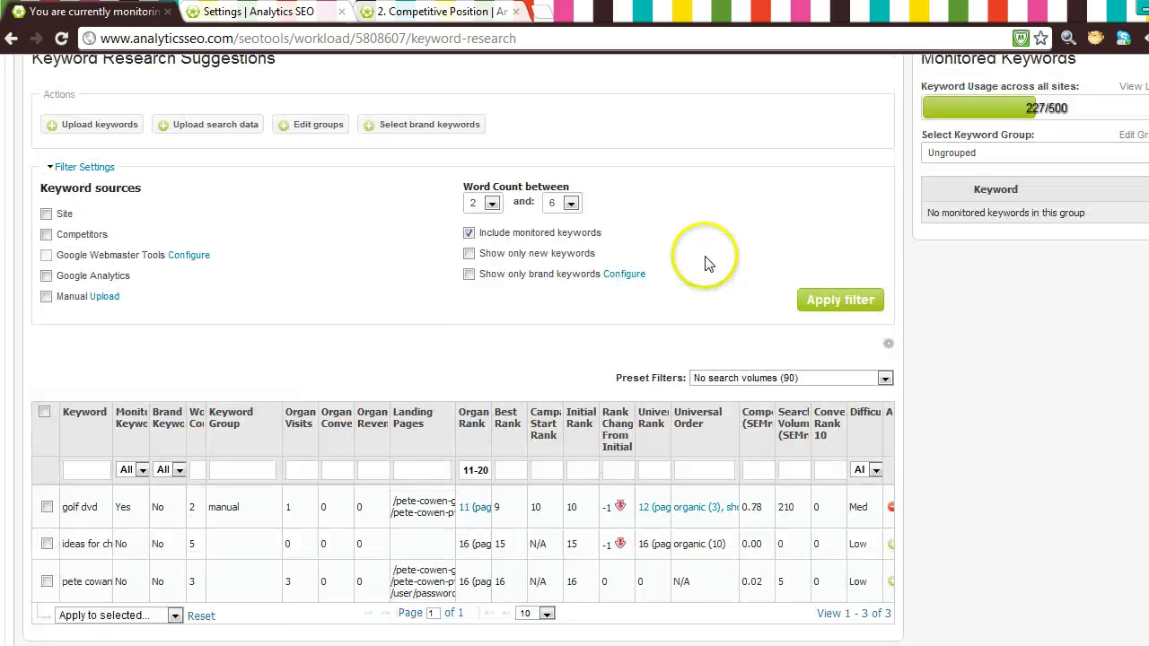
pyautogui.click(924, 244)
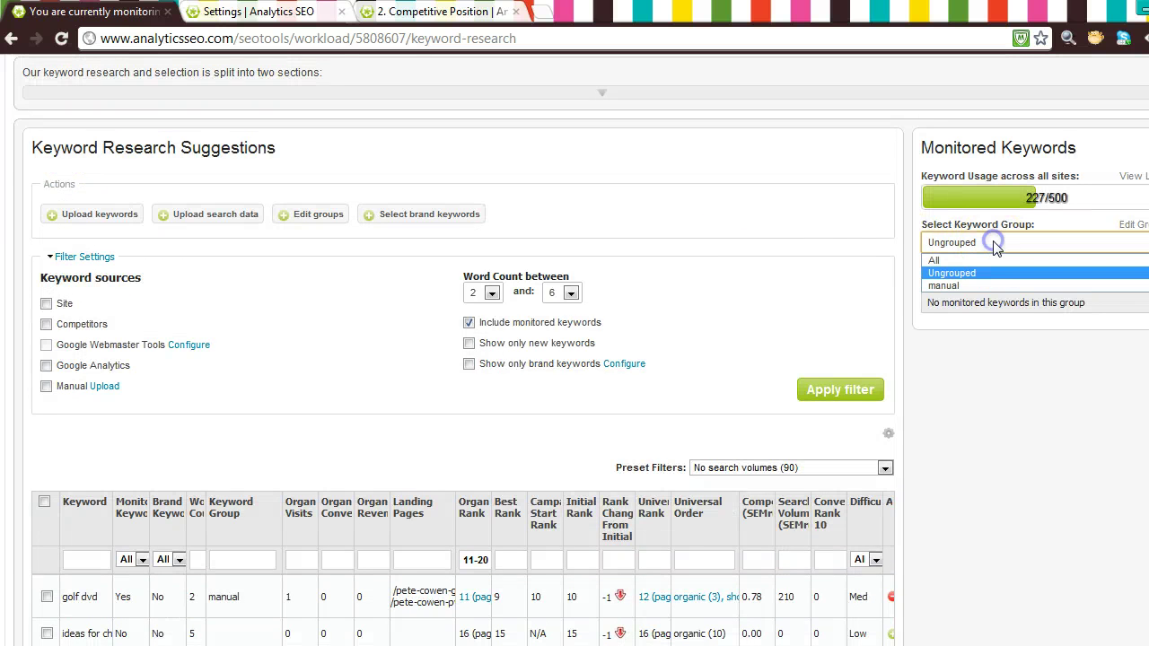
pyautogui.click(972, 291)
pyautogui.scroll(-1, 835, 494)
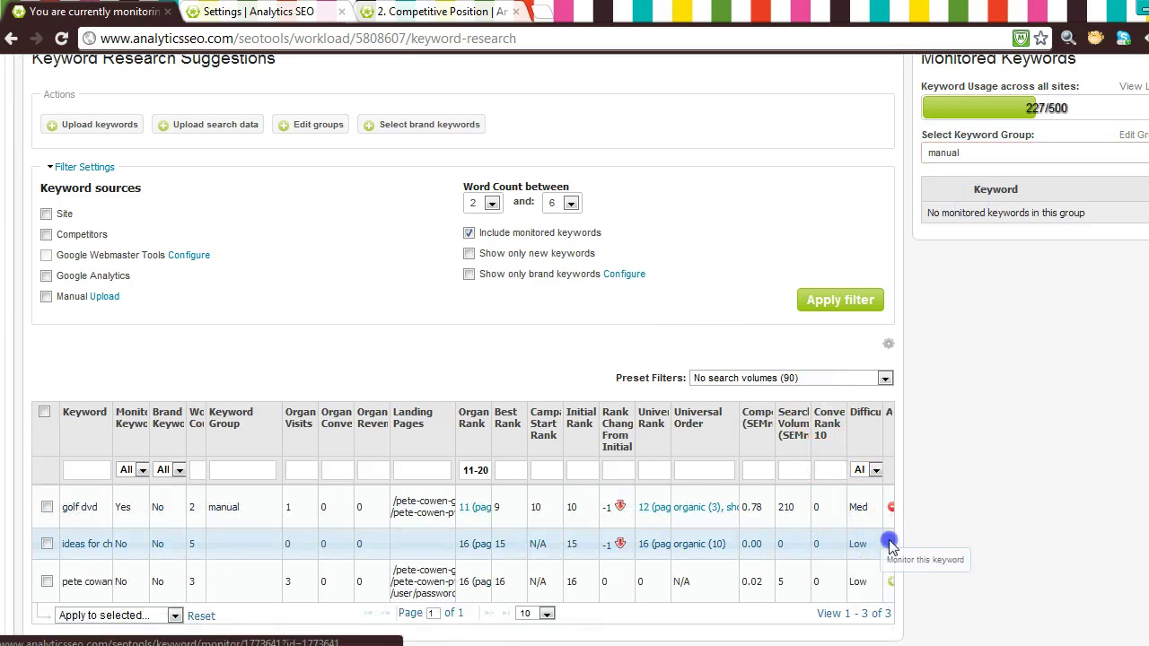
# Step: Monitor "ideas for charity golf days" in the manual group and toggle monitoring of "golf dvd"
pyautogui.click(890, 545)
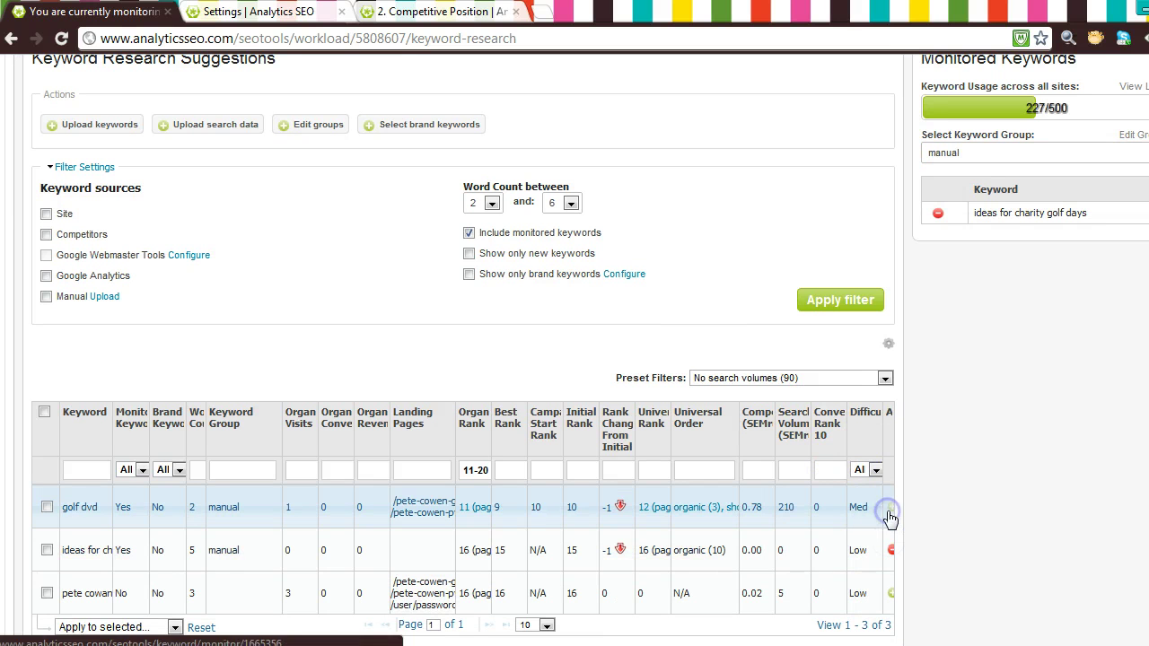
pyautogui.click(890, 508)
pyautogui.click(888, 511)
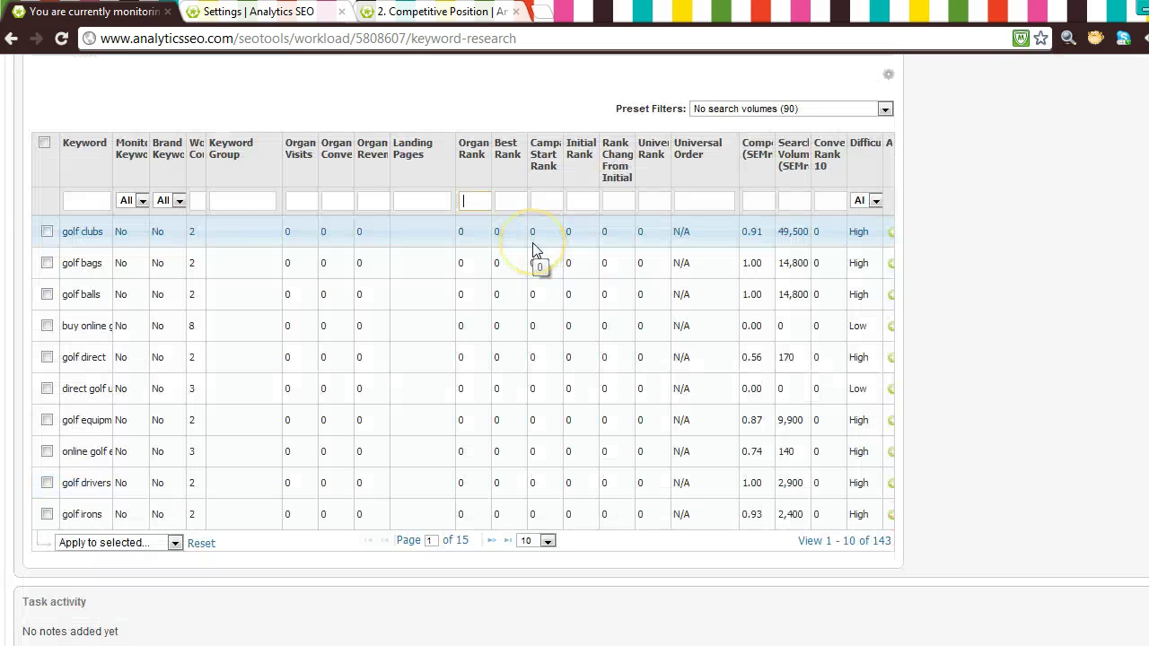
# Step: Filter the keyword suggestions to organic ranks "<100"
pyautogui.write('<10')
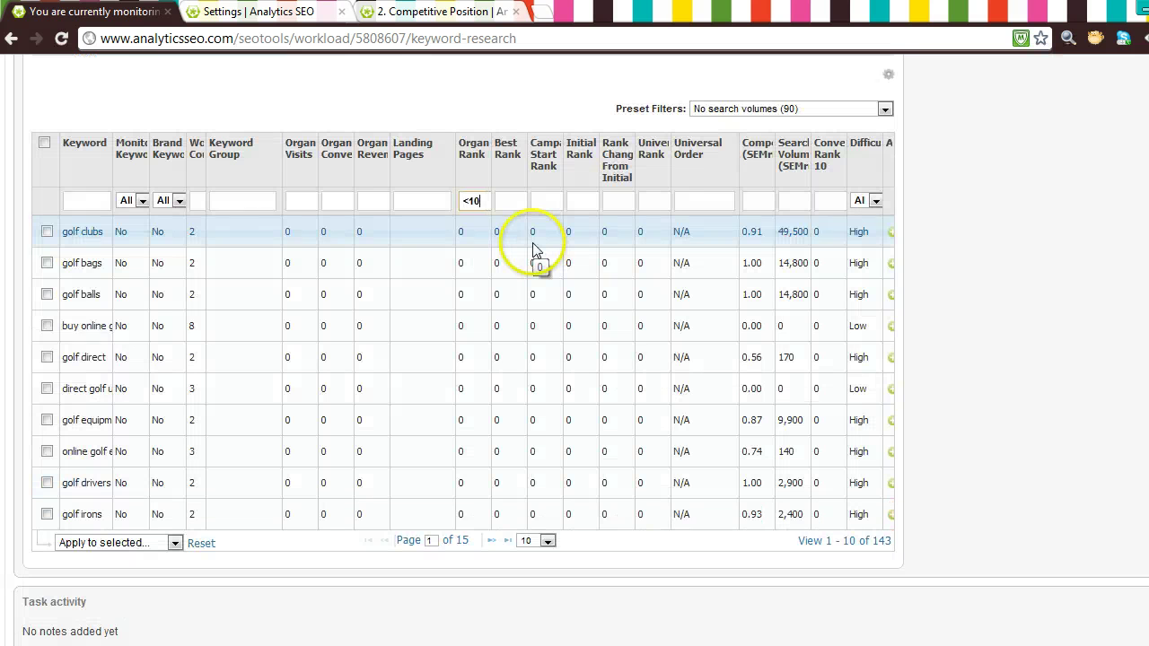
pyautogui.write('0')
pyautogui.press('Return')
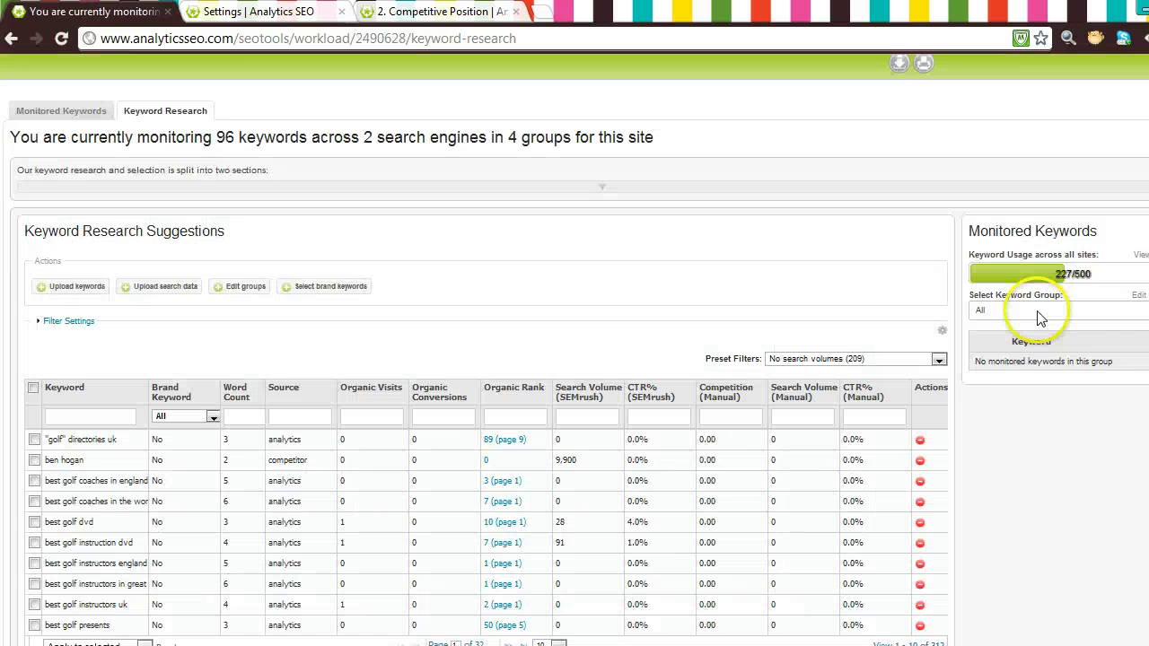
# Step: Show the monitored keywords of the DVD group and switch the selected keyword group to New KW Group
pyautogui.click(1032, 309)
pyautogui.click(1015, 350)
pyautogui.click(1024, 316)
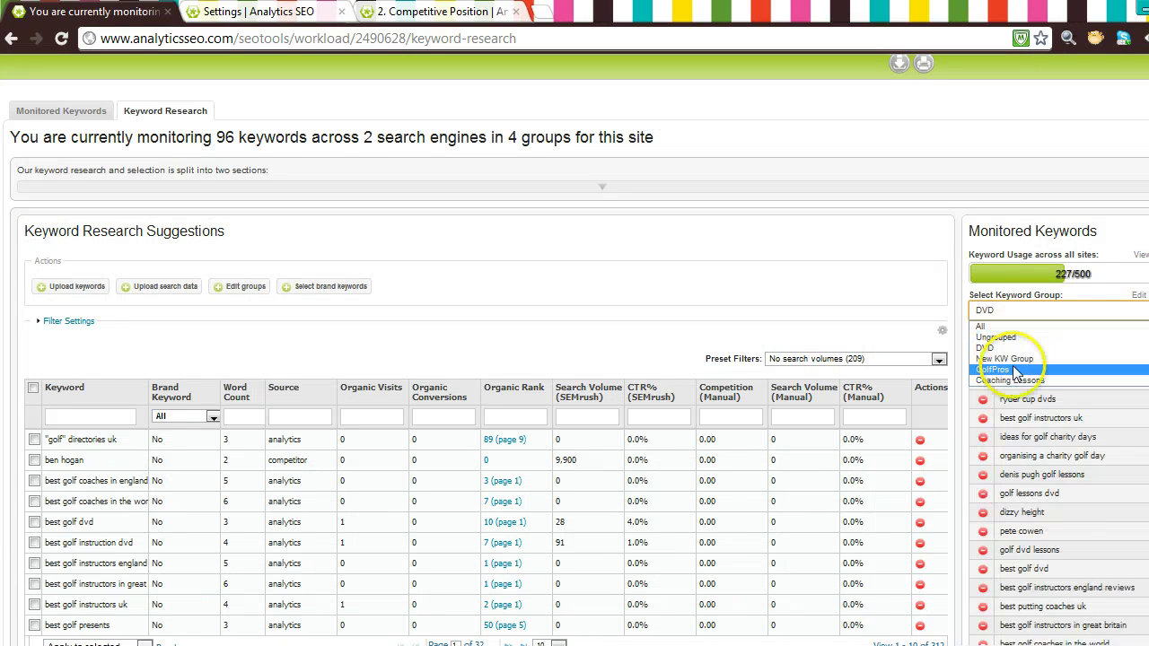
pyautogui.click(1014, 362)
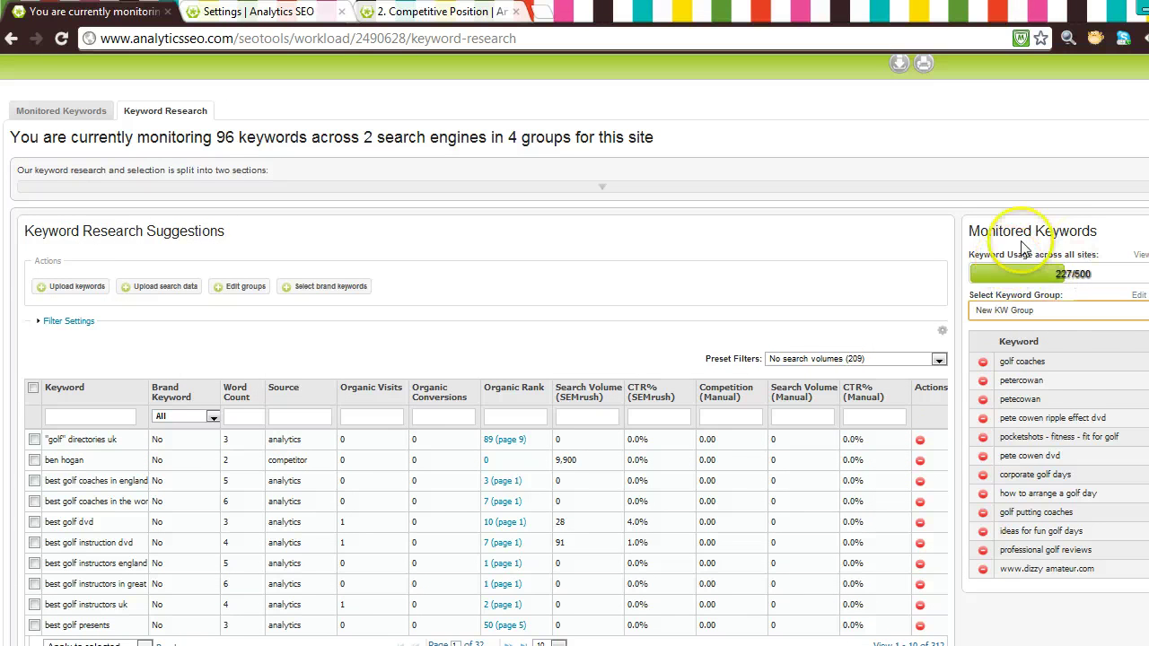
# Step: Toggle monitoring of the ""golf" directories uk" suggestion off and on so that it joins New KW Group
pyautogui.click(920, 439)
pyautogui.click(922, 440)
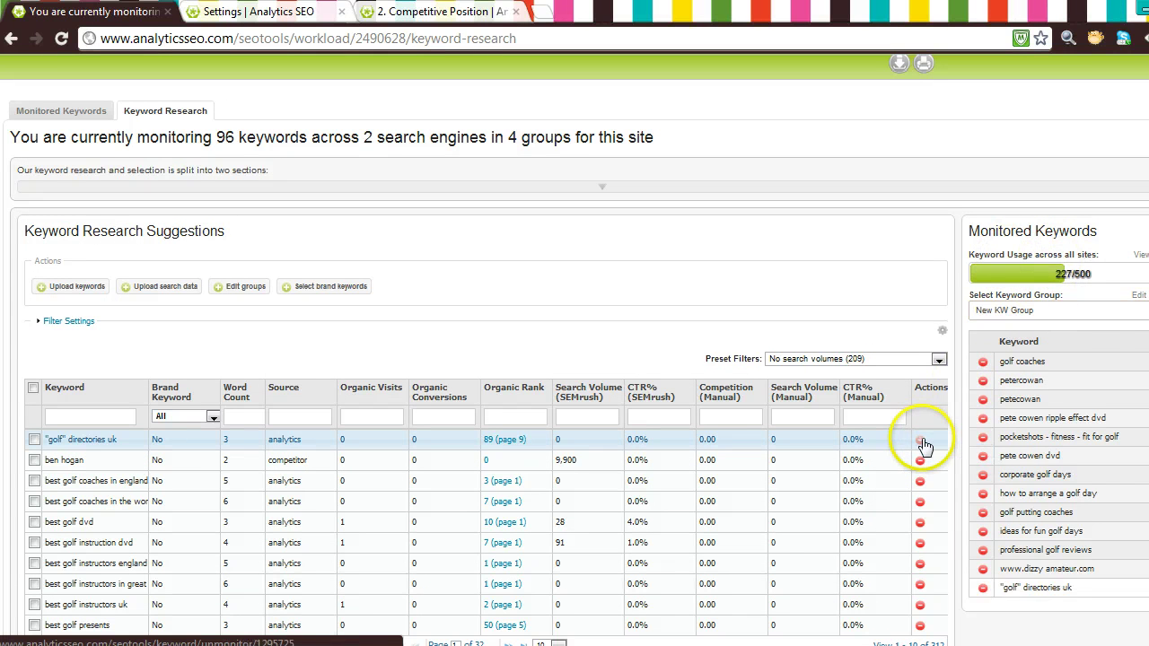
pyautogui.click(923, 439)
pyautogui.click(923, 440)
pyautogui.click(923, 440)
pyautogui.click(923, 440)
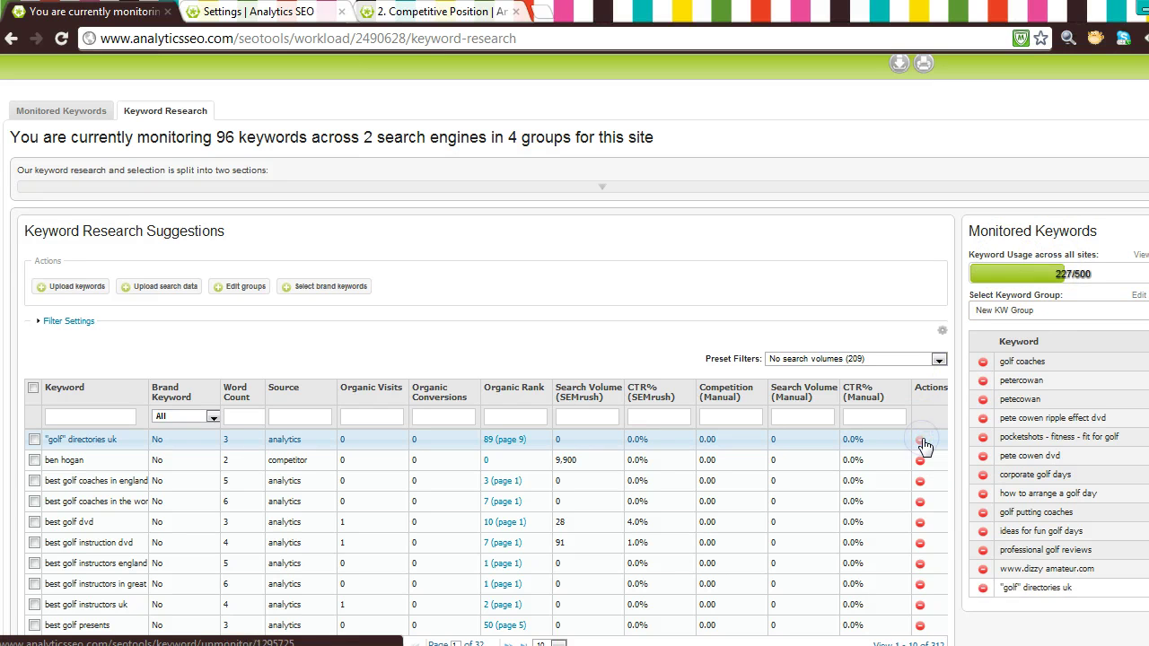
pyautogui.click(922, 439)
pyautogui.click(923, 440)
pyautogui.click(922, 439)
pyautogui.click(922, 439)
# Step: Un-monitor the "ben hogan" suggestion and monitor it again under New KW Group
pyautogui.click(919, 463)
pyautogui.click(919, 462)
pyautogui.click(919, 462)
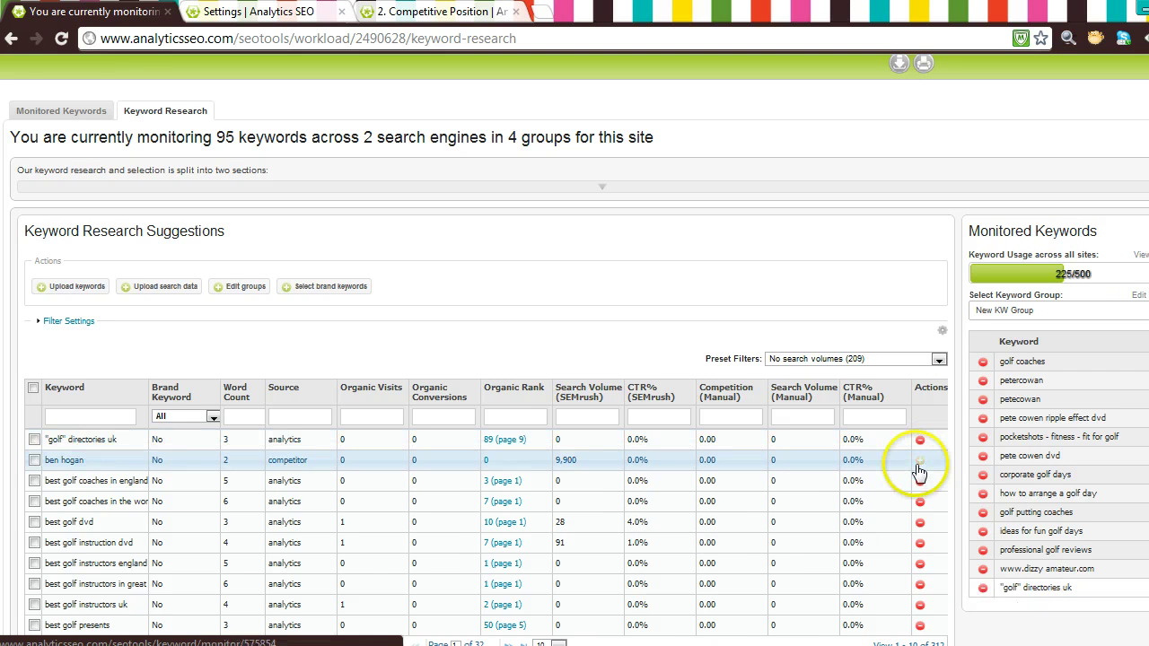
pyautogui.click(919, 464)
# Step: Toggle monitoring of "best golf coaches in england" in New KW Group and leave the keyword un-monitored
pyautogui.click(921, 483)
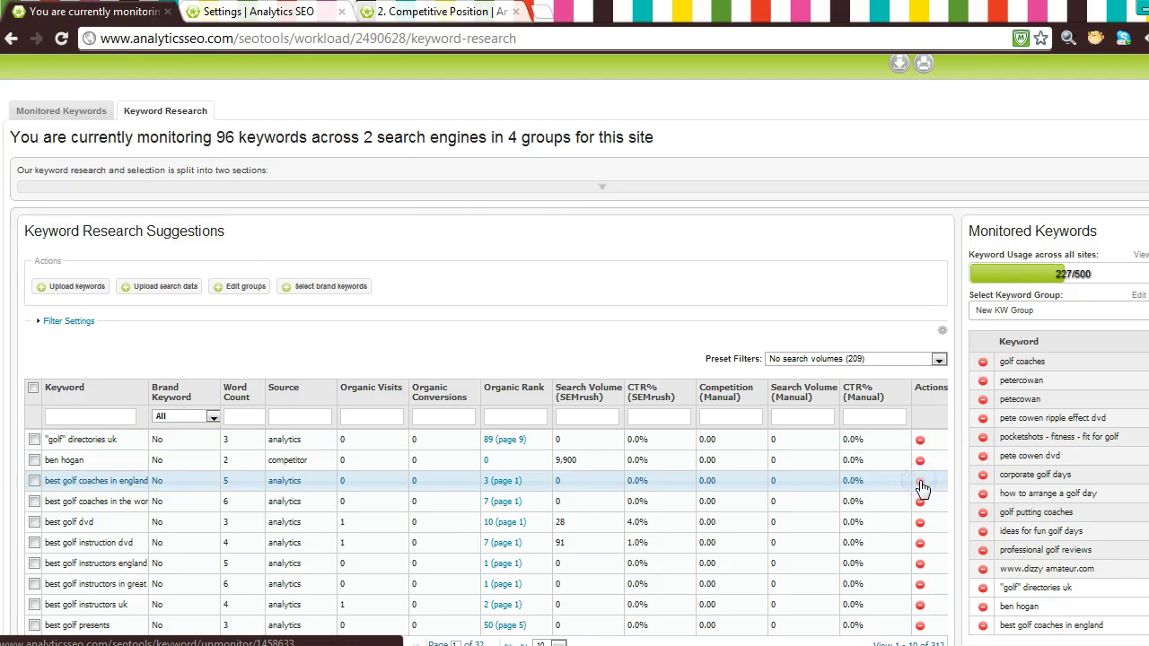
pyautogui.click(920, 483)
pyautogui.moveTo(365, 137); pyautogui.dragTo(468, 135)
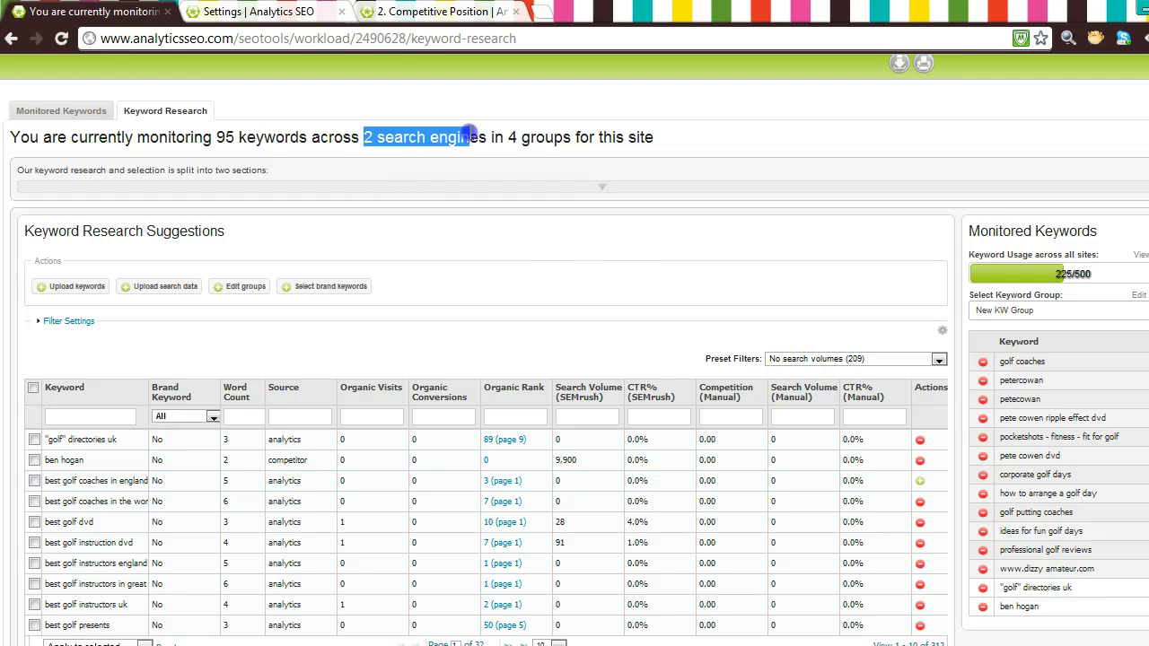
pyautogui.click(557, 325)
pyautogui.click(918, 485)
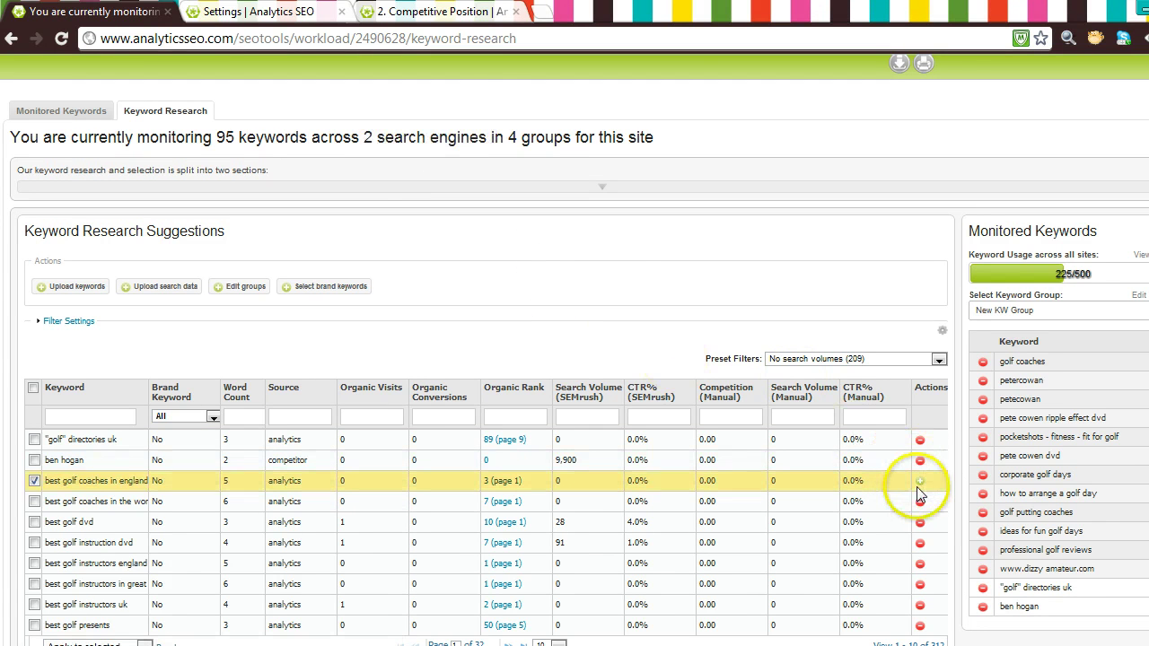
pyautogui.click(922, 485)
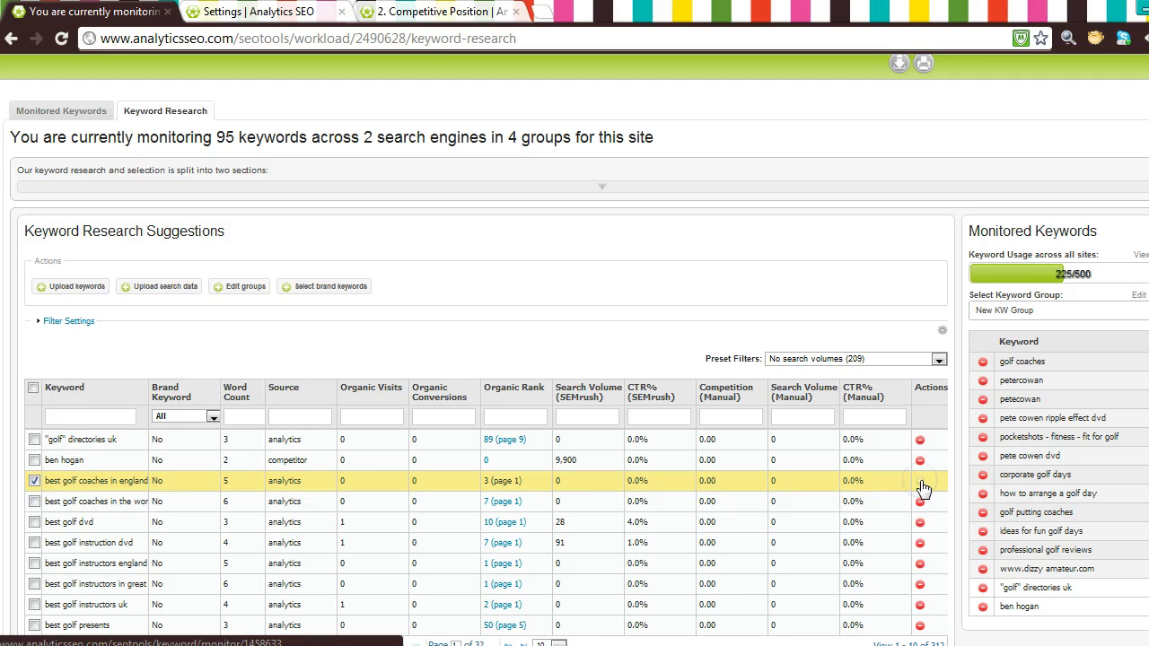
pyautogui.click(920, 481)
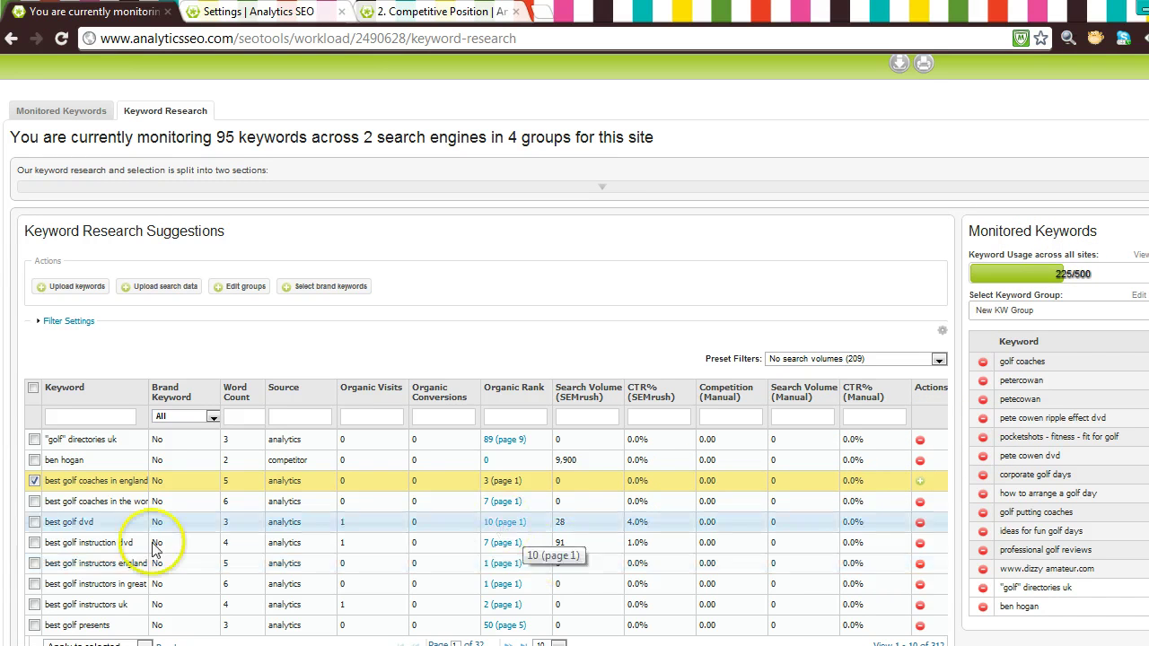
pyautogui.click(34, 521)
pyautogui.click(34, 542)
pyautogui.scroll(-2, 81, 568)
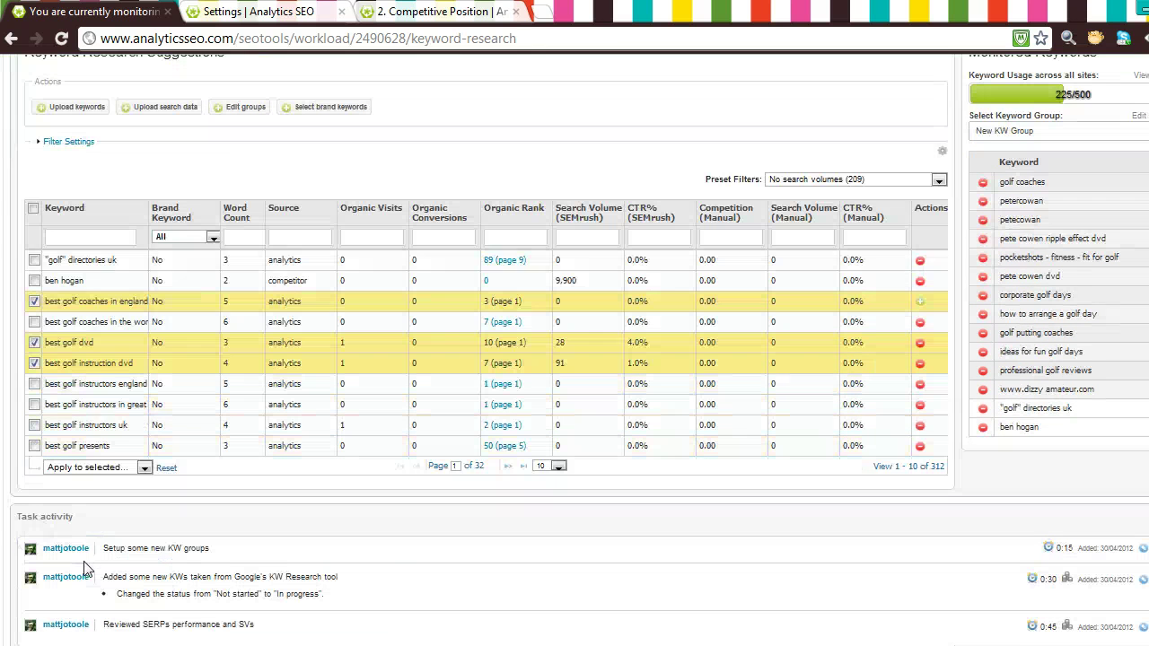
pyautogui.click(32, 208)
pyautogui.click(33, 209)
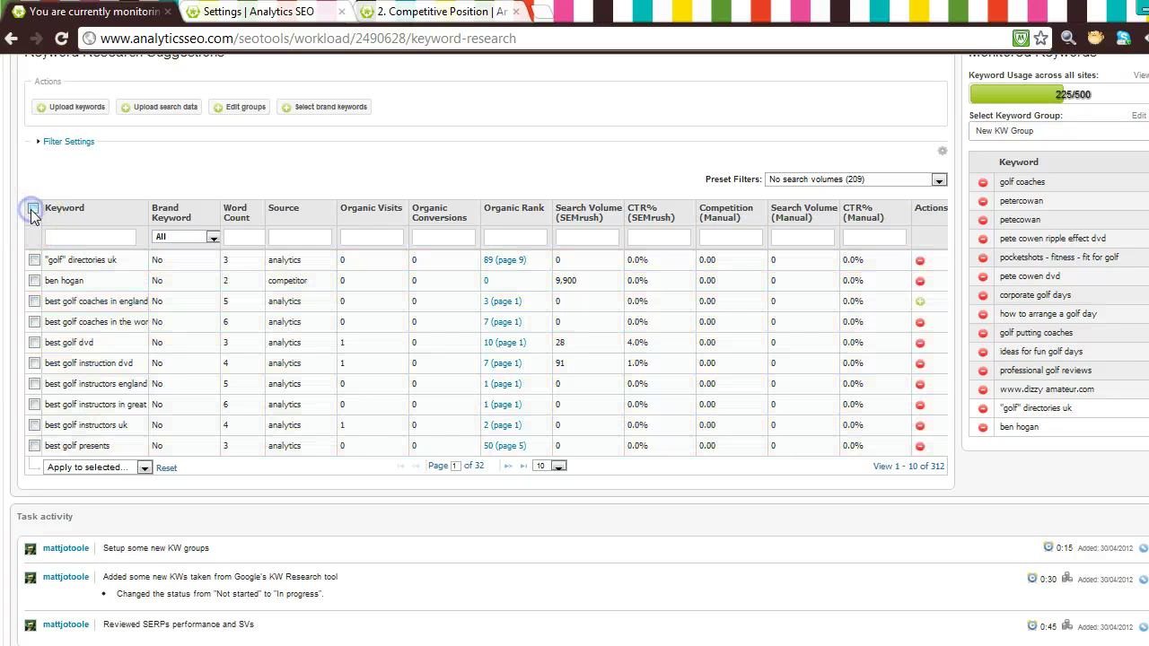
# Step: Select the "ben hogan" and "best golf coaches in england" suggestions and set both as monitored keywords in one bulk action
pyautogui.click(34, 280)
pyautogui.click(34, 301)
pyautogui.click(121, 466)
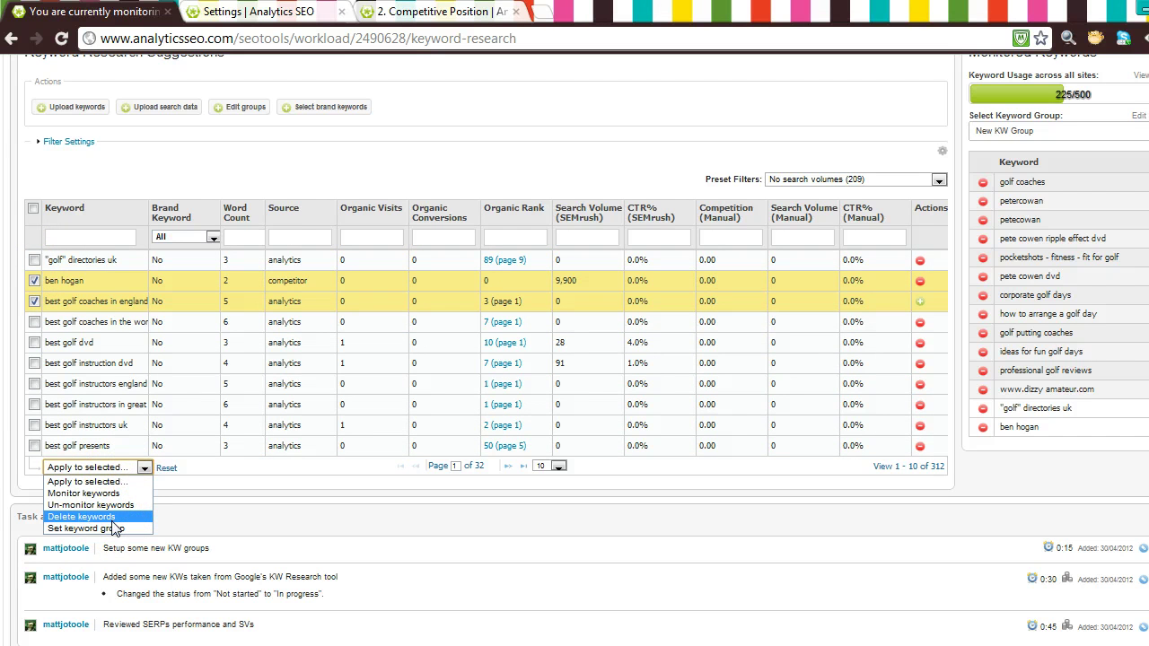
pyautogui.click(114, 496)
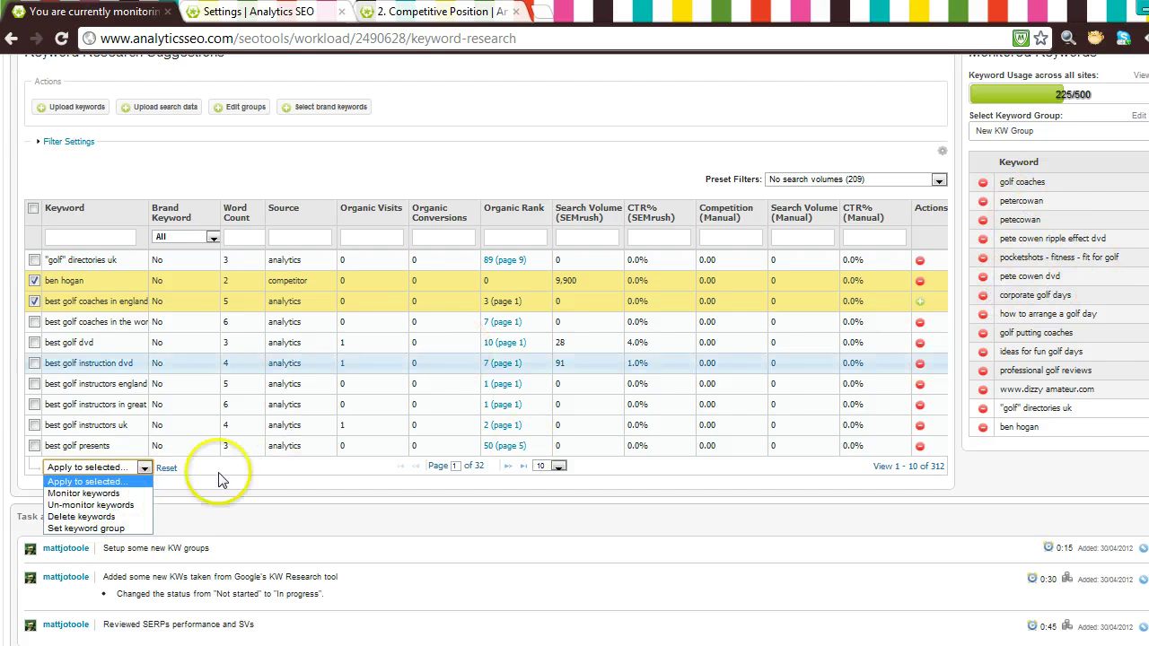
pyautogui.click(83, 493)
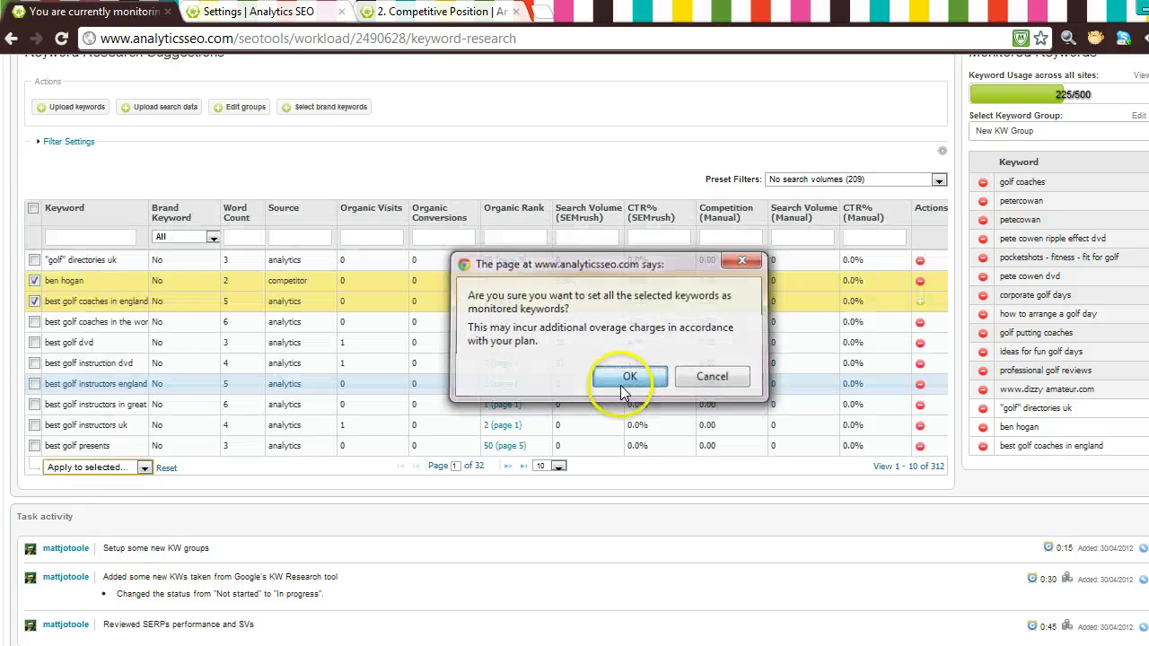
pyautogui.click(629, 376)
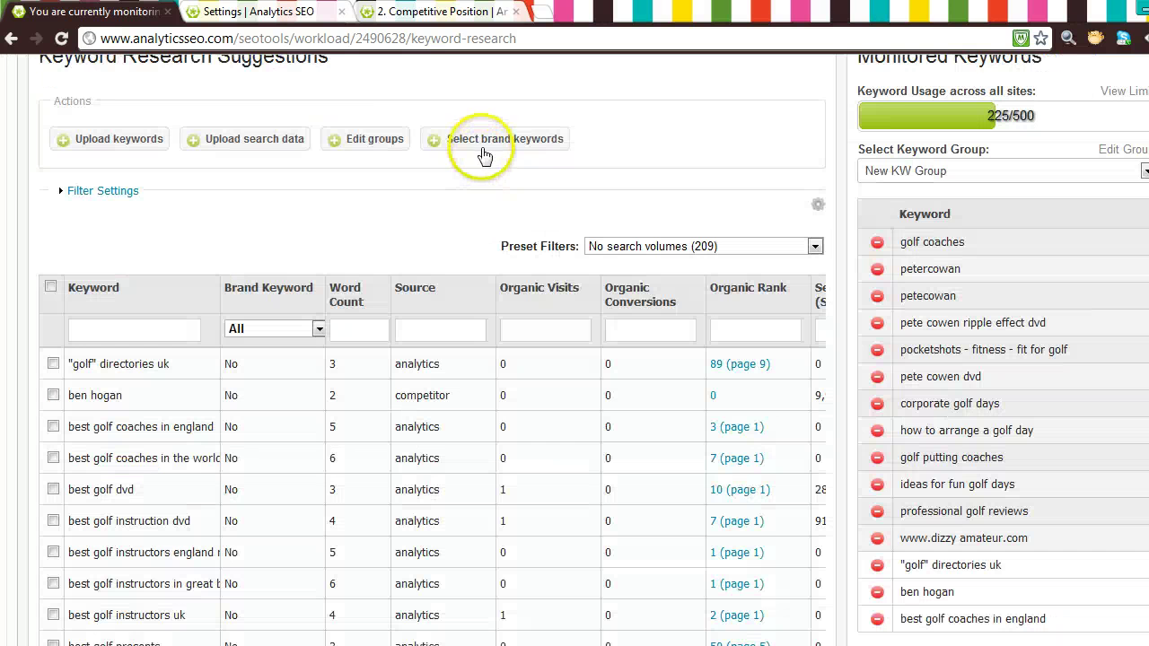
# Step: Open the brand keyword selection and review its filters and the filtered brand and generic keyword lists
pyautogui.click(315, 111)
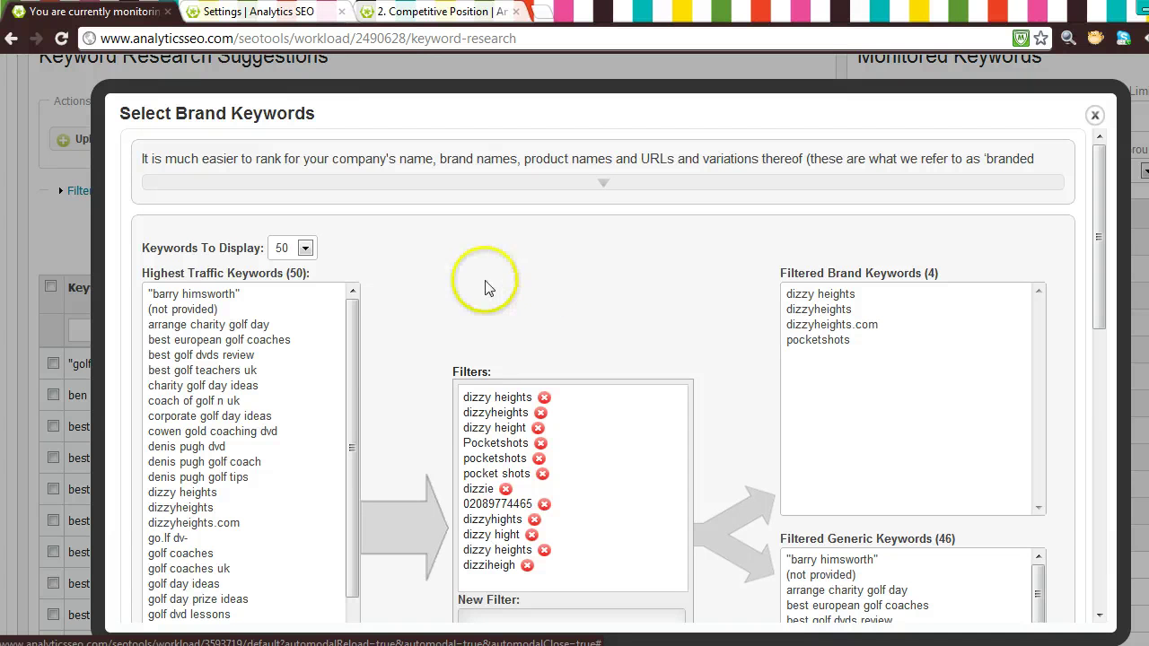
pyautogui.scroll(-1, 480, 280)
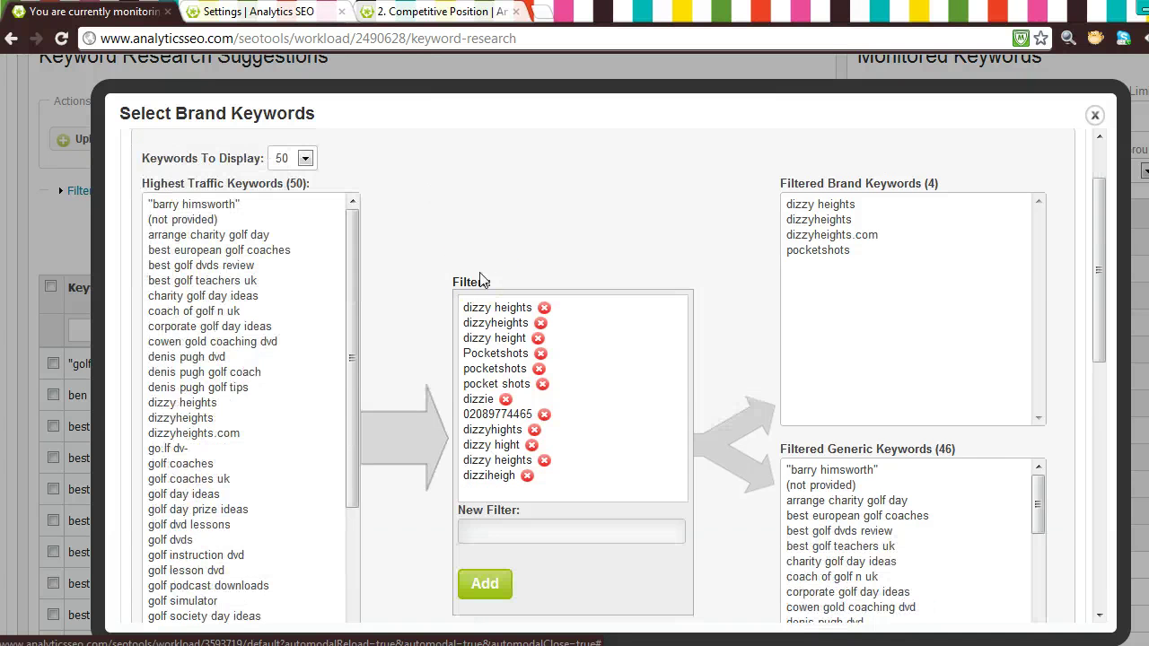
pyautogui.click(481, 313)
pyautogui.doubleClick(483, 320)
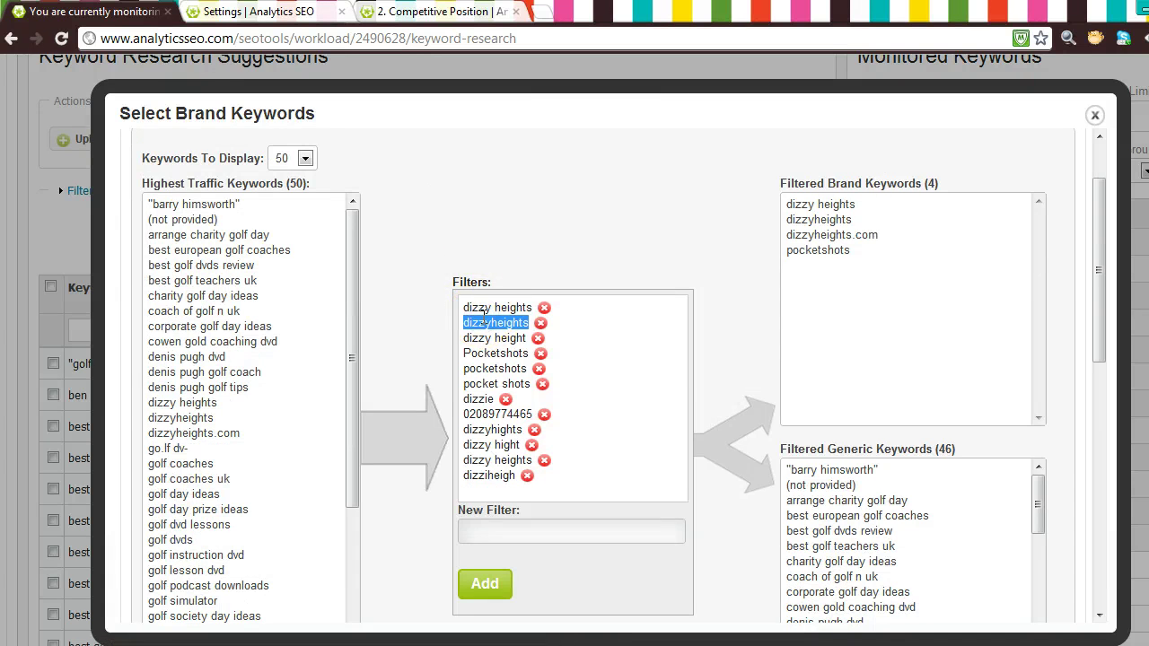
pyautogui.scroll(-3, 481, 316)
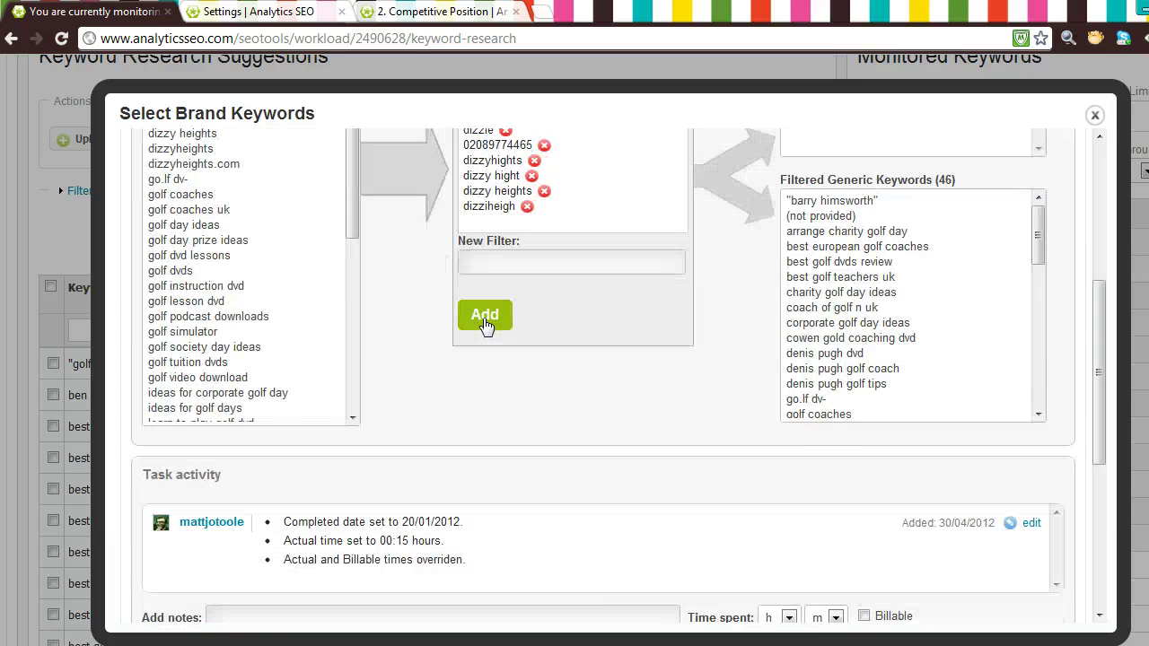
pyautogui.scroll(2, 482, 316)
pyautogui.scroll(1, 477, 367)
pyautogui.click(539, 536)
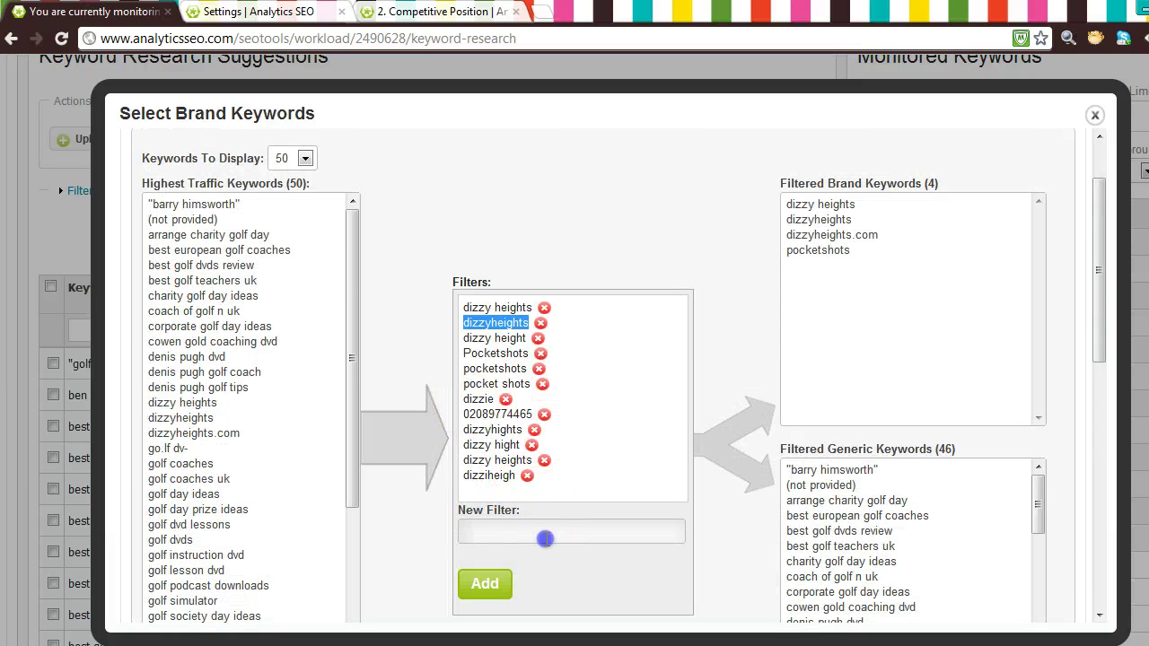
pyautogui.moveTo(1041, 502); pyautogui.dragTo(1041, 543)
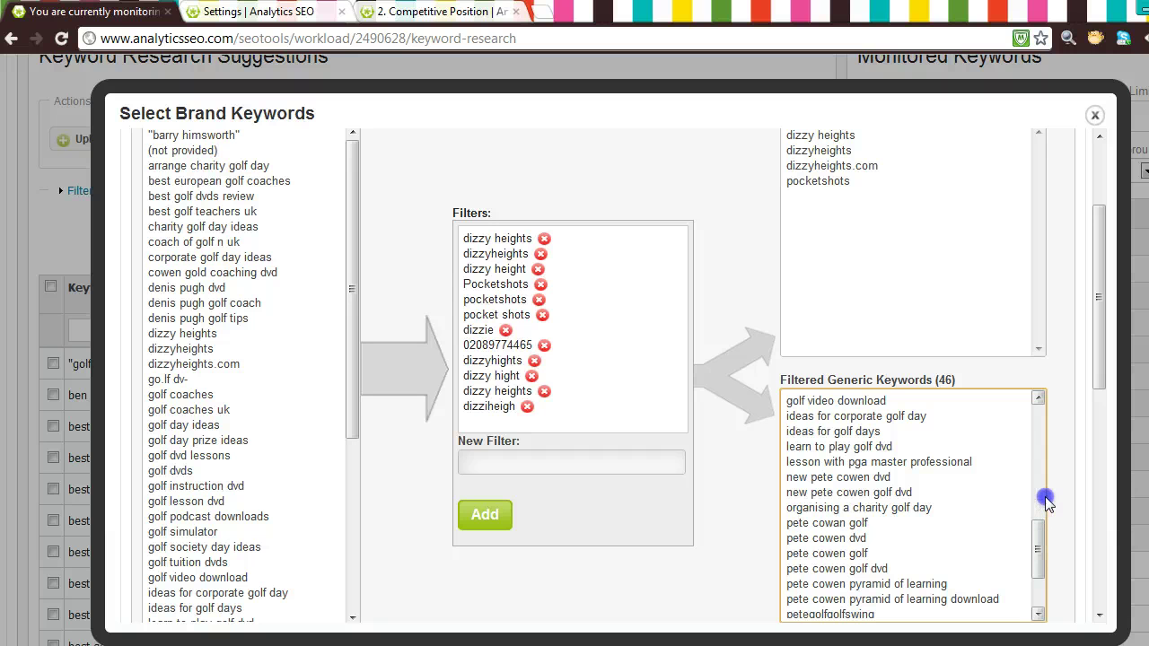
pyautogui.moveTo(1044, 467); pyautogui.dragTo(1041, 423)
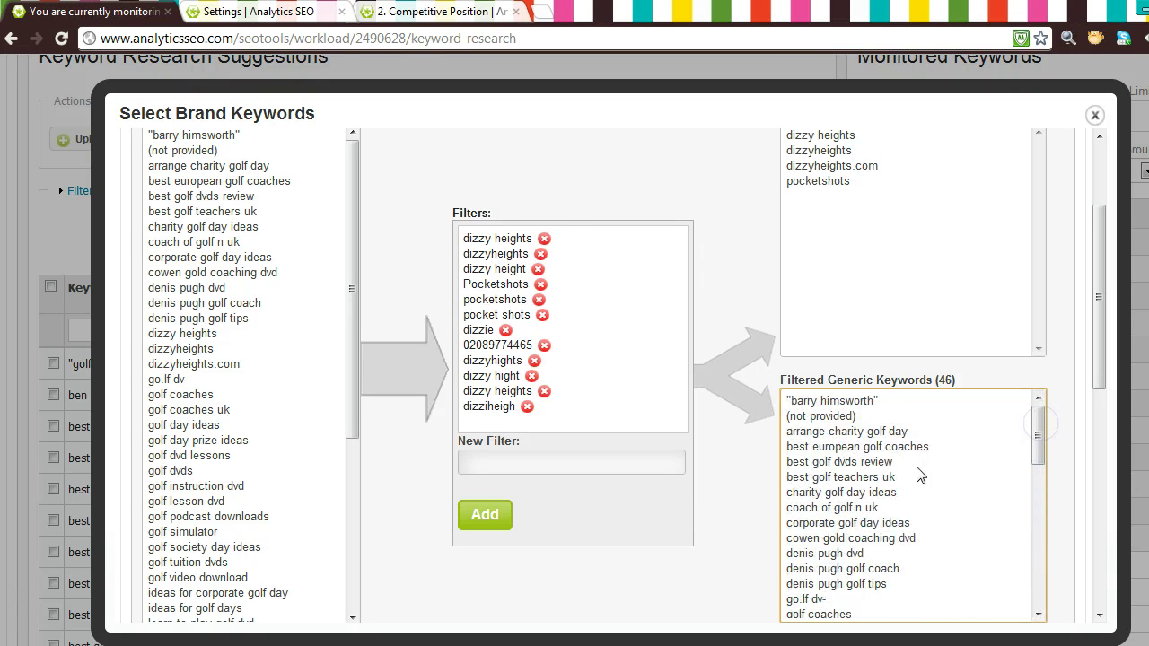
# Step: Try "denis pugh dvd" as a new brand keyword filter, clear the entry and close the brand keyword selection without adding it
pyautogui.click(504, 458)
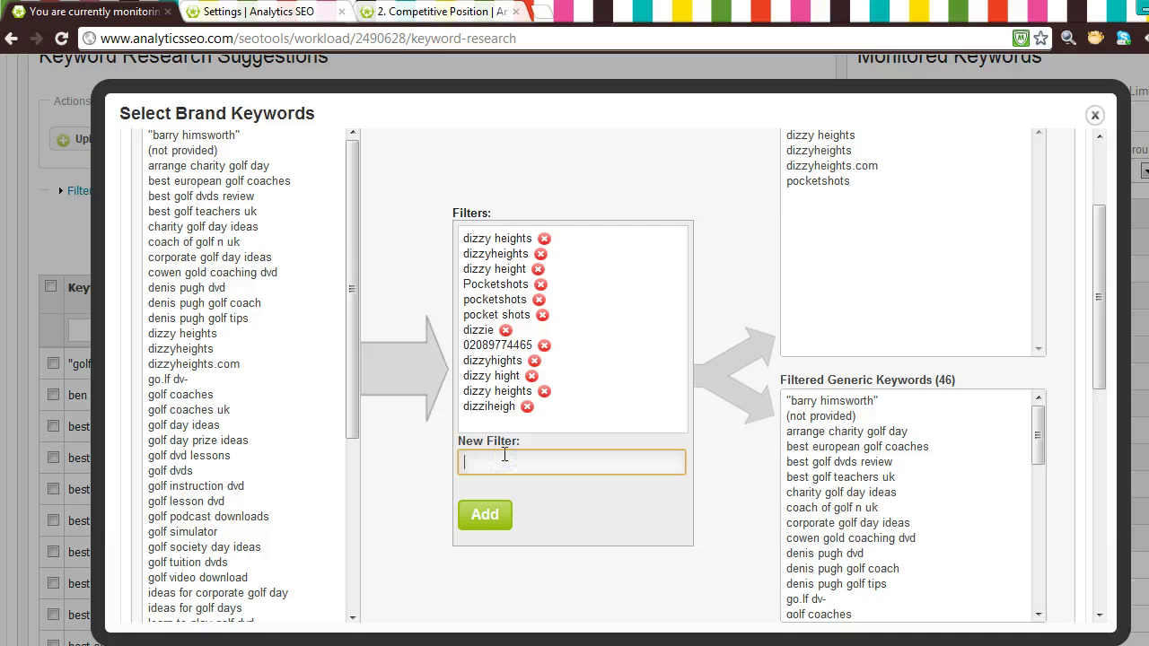
pyautogui.write('denis p')
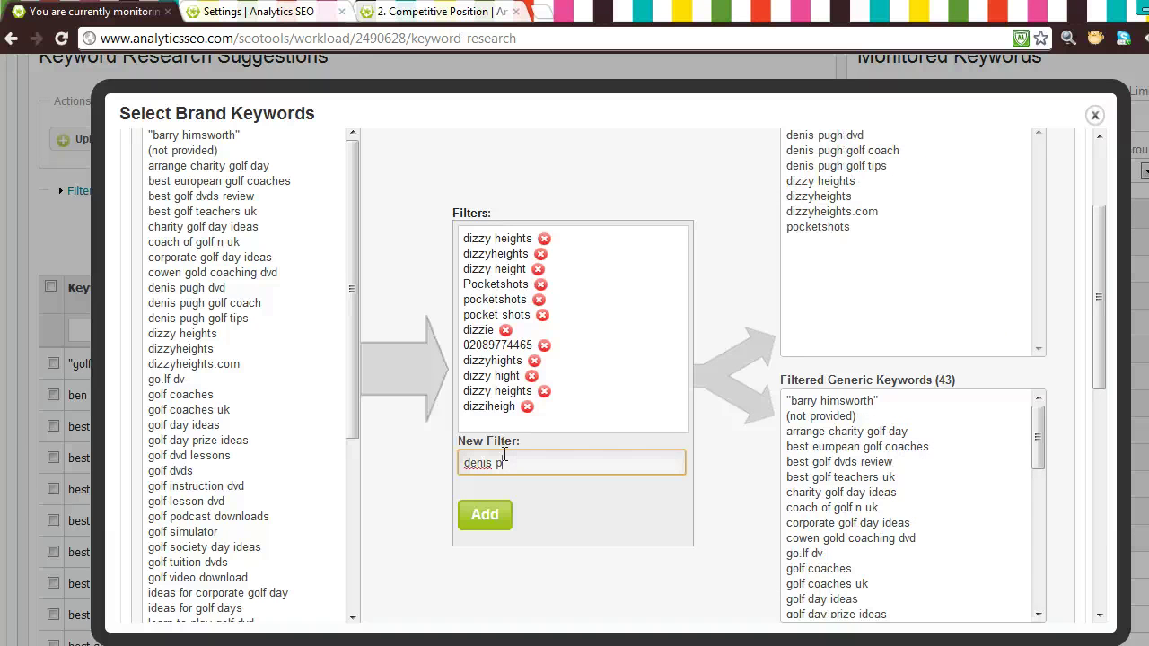
pyautogui.write('ugh dvd')
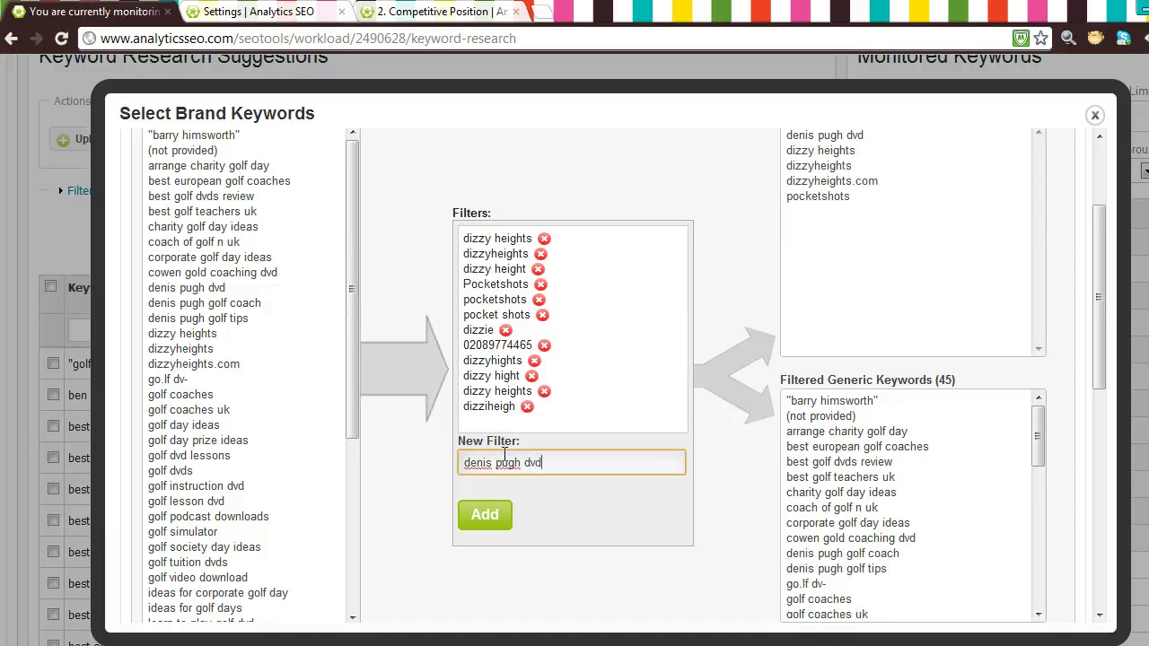
pyautogui.moveTo(1098, 226); pyautogui.dragTo(1106, 202)
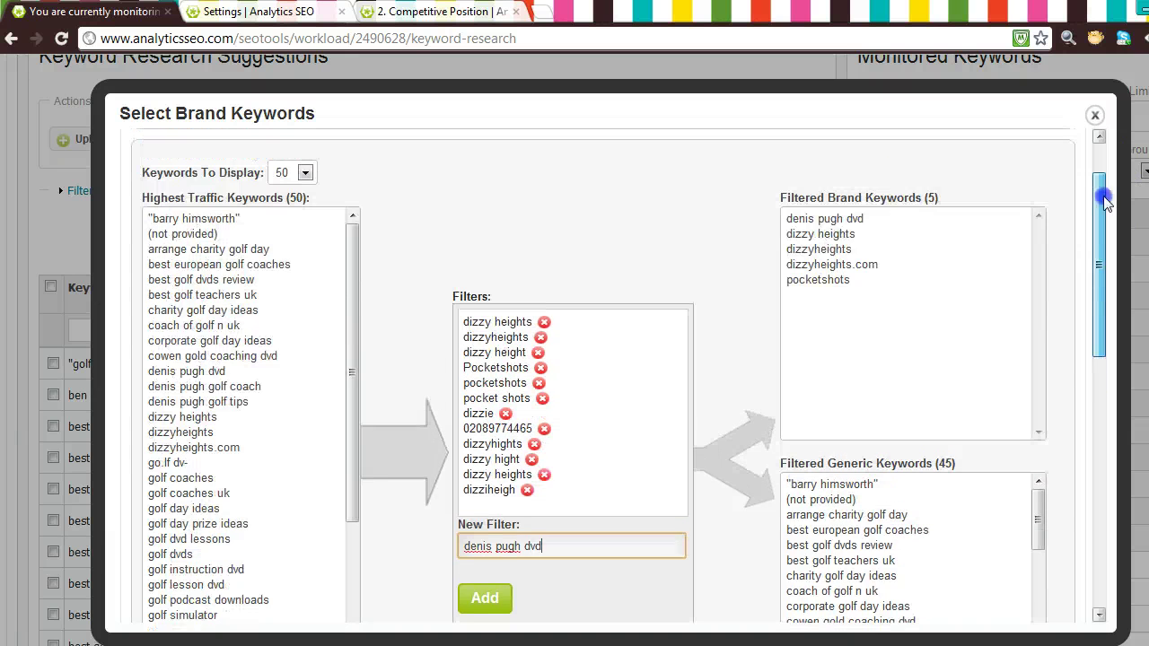
pyautogui.click(834, 218)
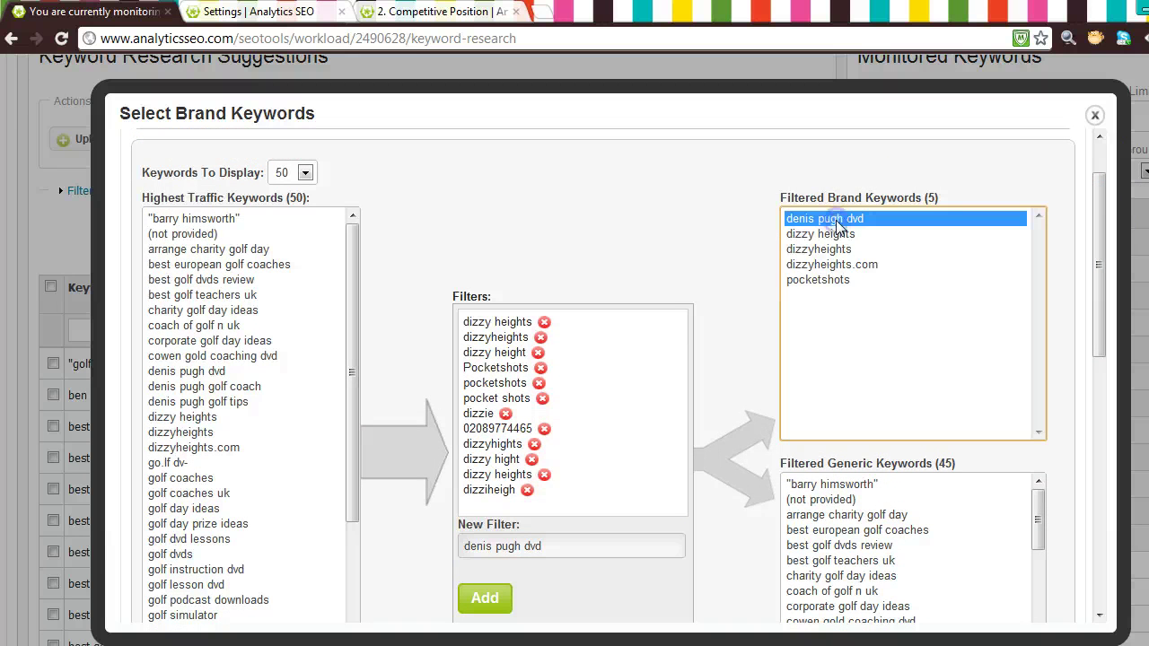
pyautogui.tripleClick(576, 551)
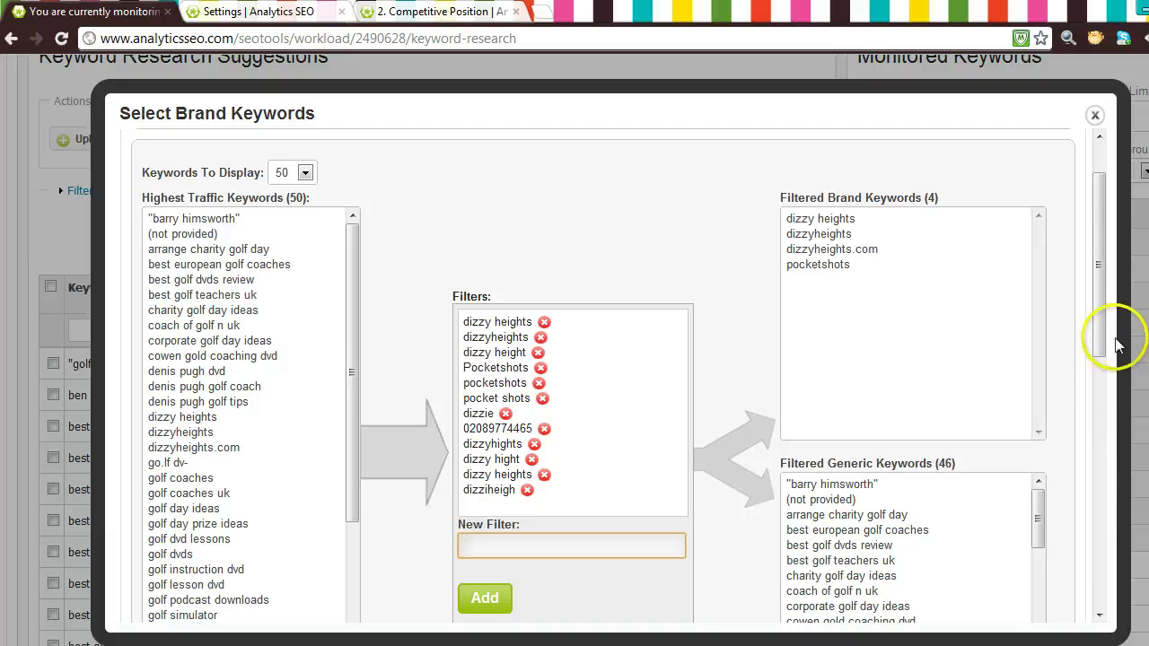
pyautogui.moveTo(1100, 334); pyautogui.dragTo(1093, 504)
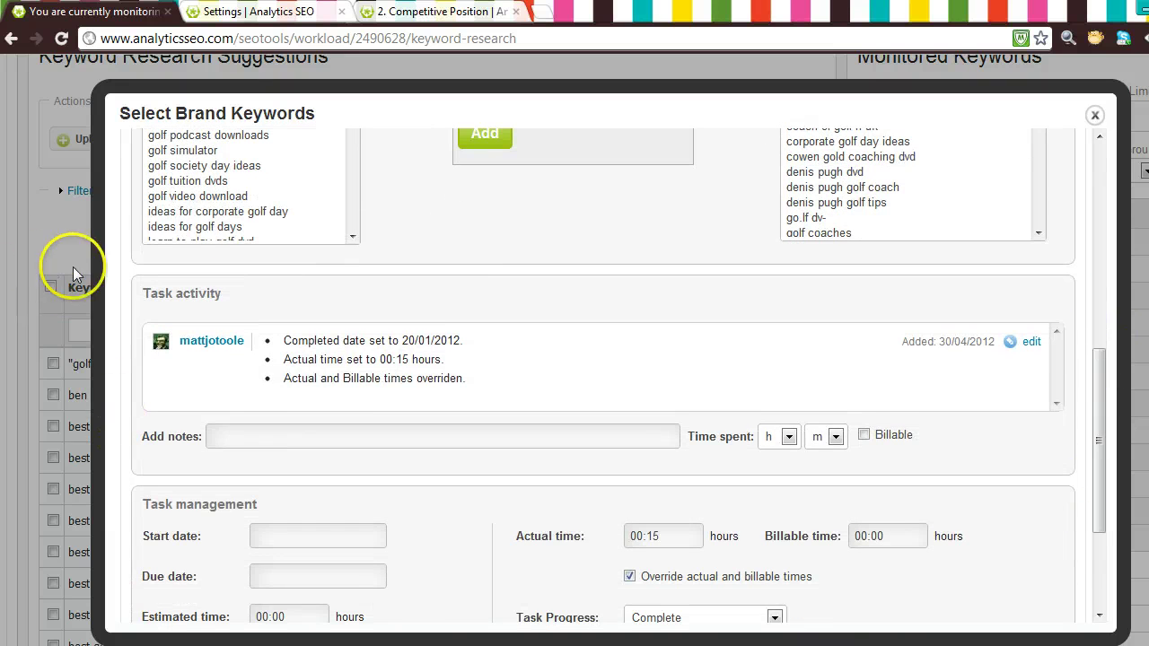
pyautogui.click(1094, 115)
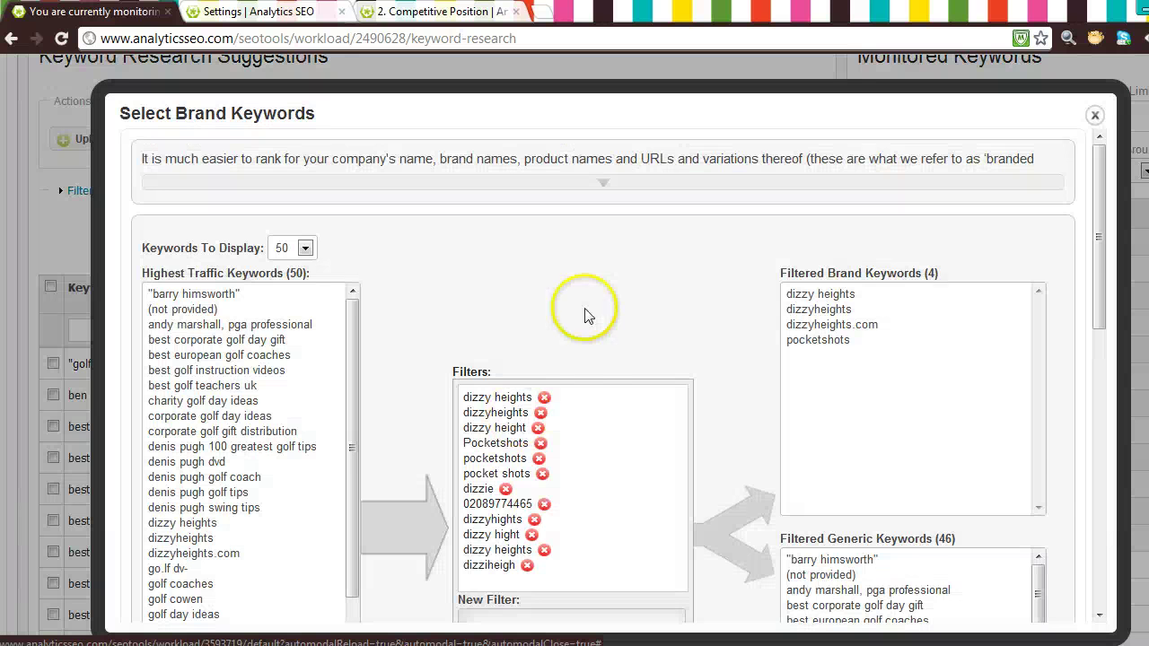
# Step: Review the time spent and task progress options of the brand keyword task, keep its progress at Complete and save
pyautogui.scroll(-8, 584, 313)
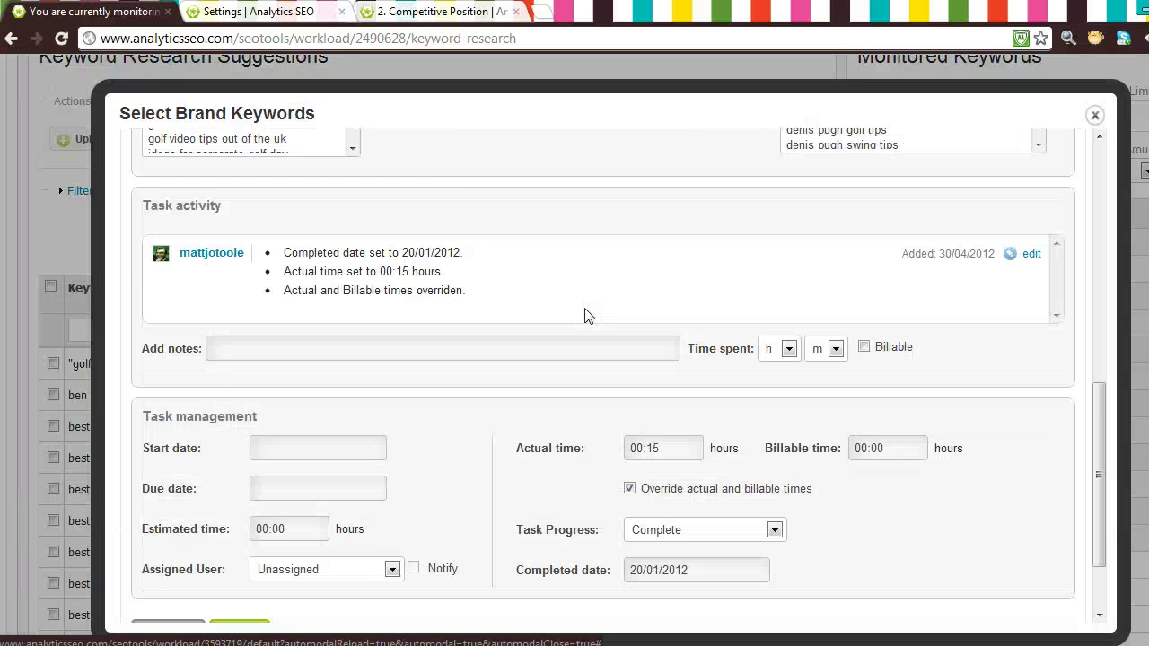
pyautogui.scroll(-2, 518, 328)
pyautogui.click(771, 259)
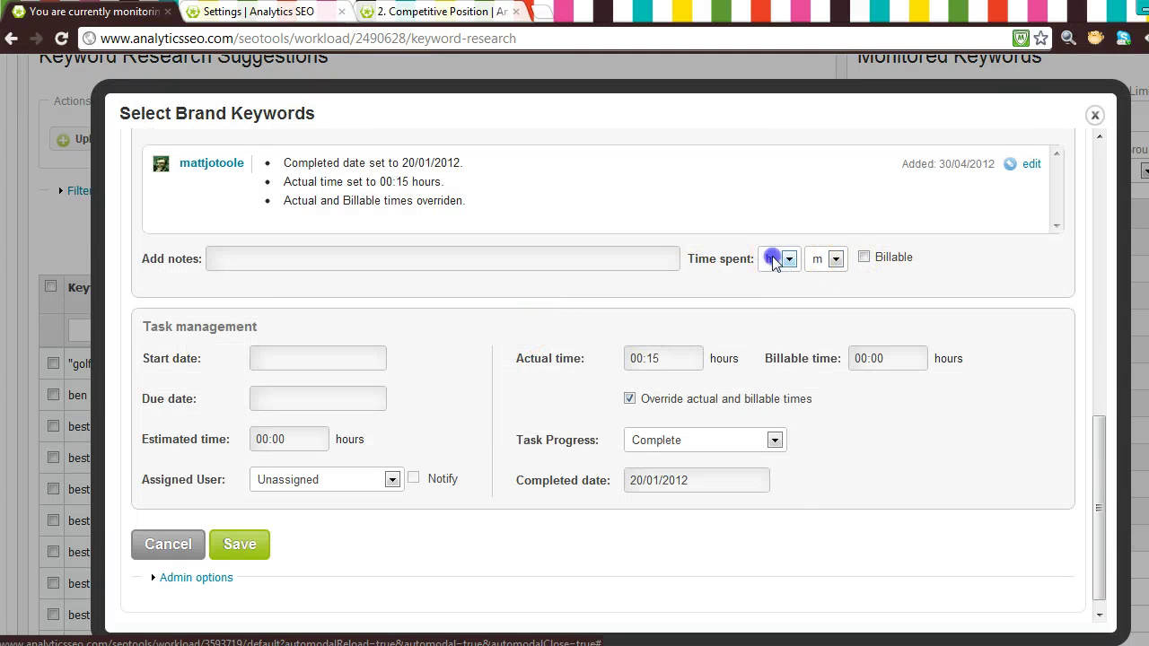
pyautogui.click(823, 258)
pyautogui.click(682, 440)
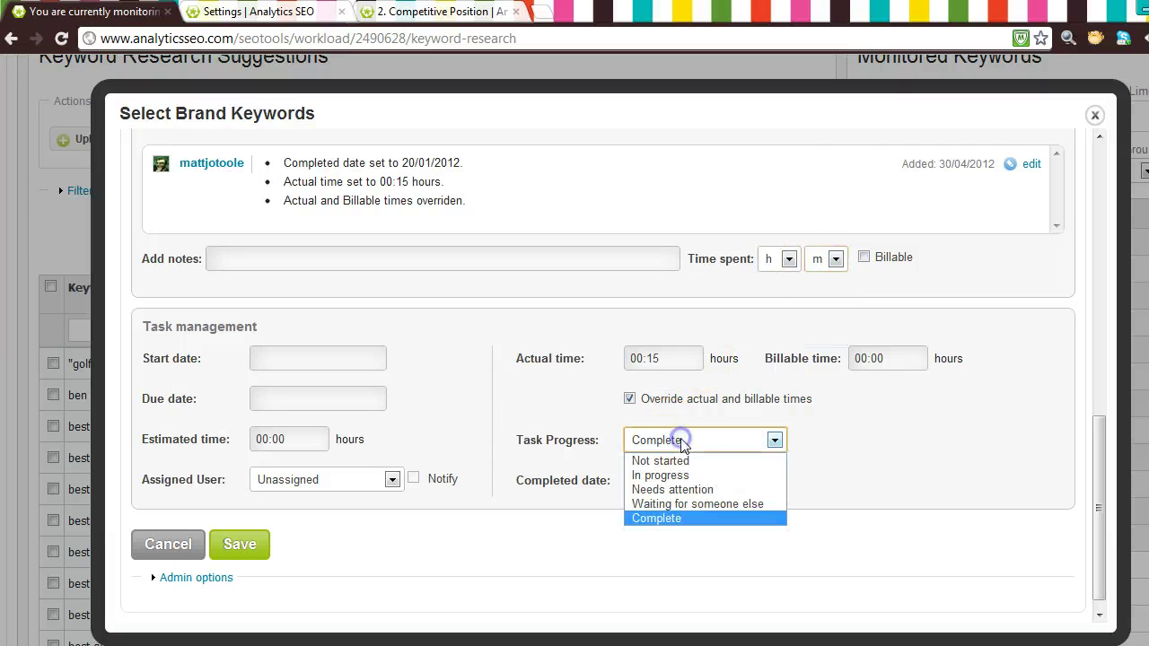
pyautogui.click(682, 439)
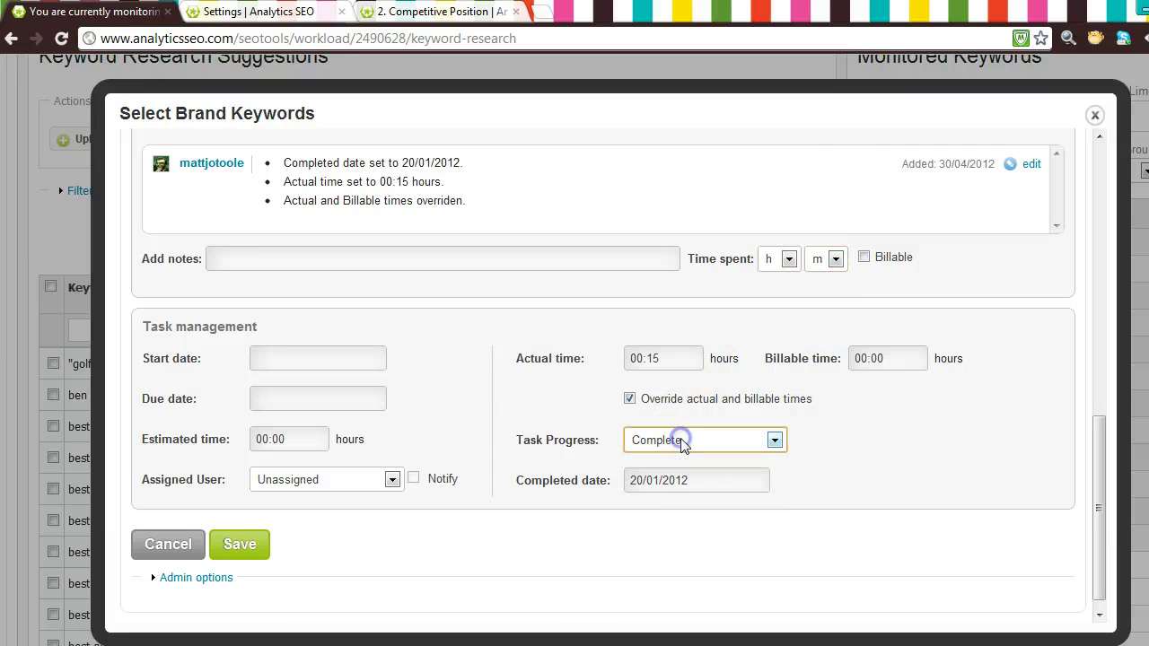
pyautogui.click(237, 544)
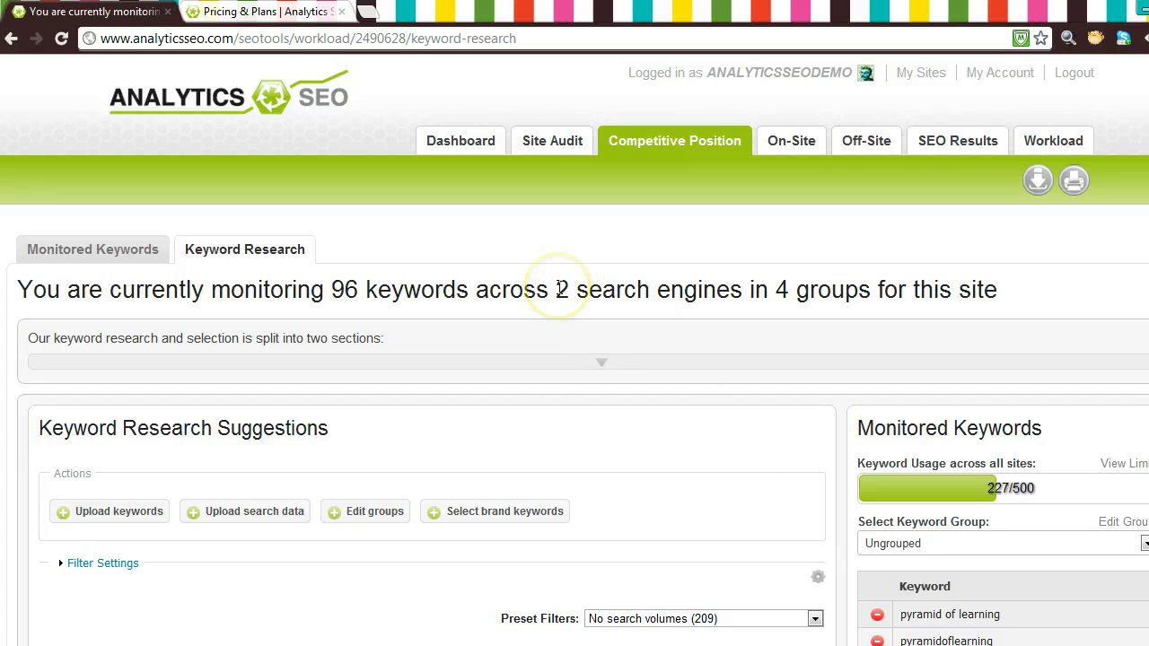
# Step: Examine the monitored search engines in the page heading and compare the monitored keyword allowances of the SME, Pro and Agency plans
pyautogui.moveTo(579, 290); pyautogui.dragTo(707, 293)
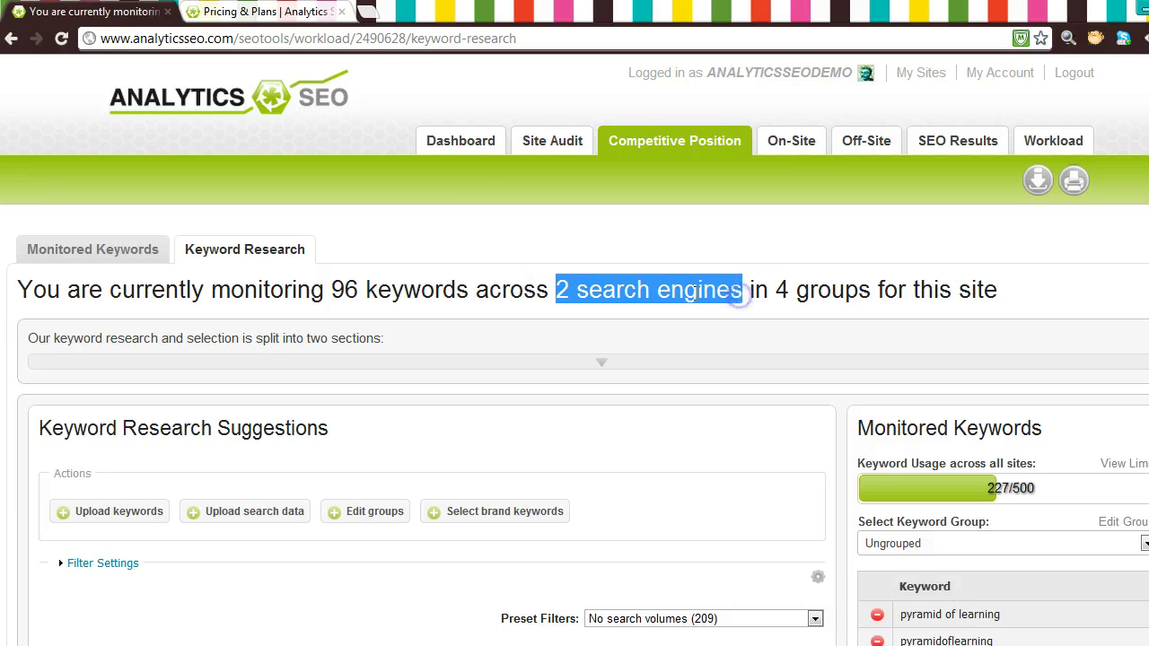
pyautogui.click(544, 259)
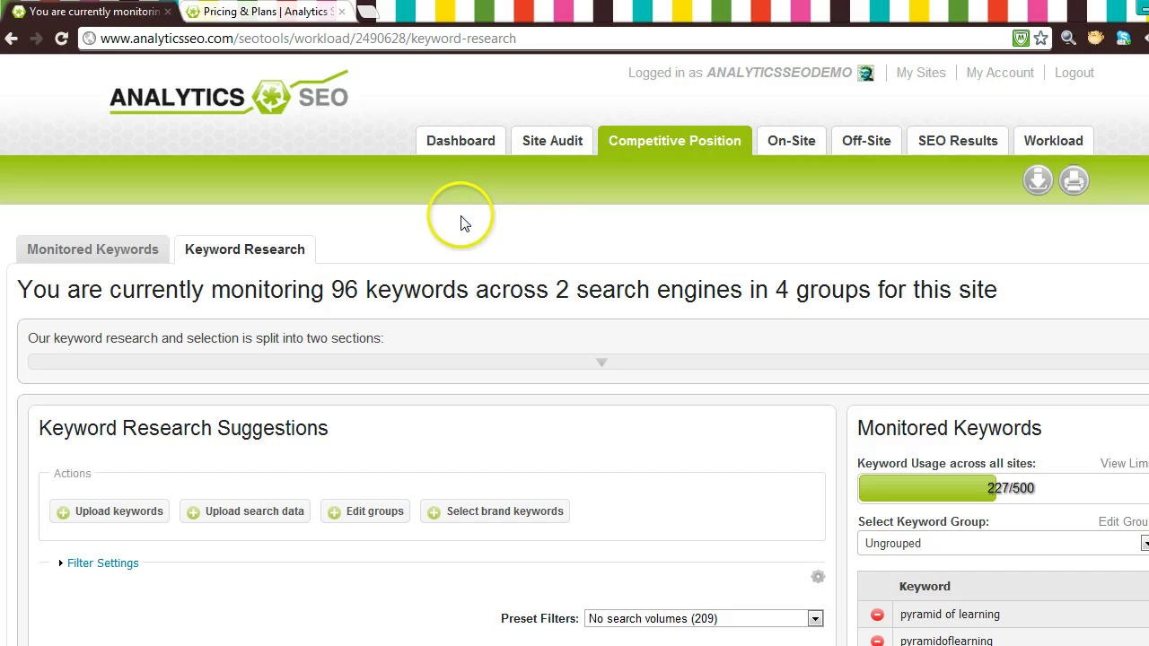
pyautogui.click(280, 17)
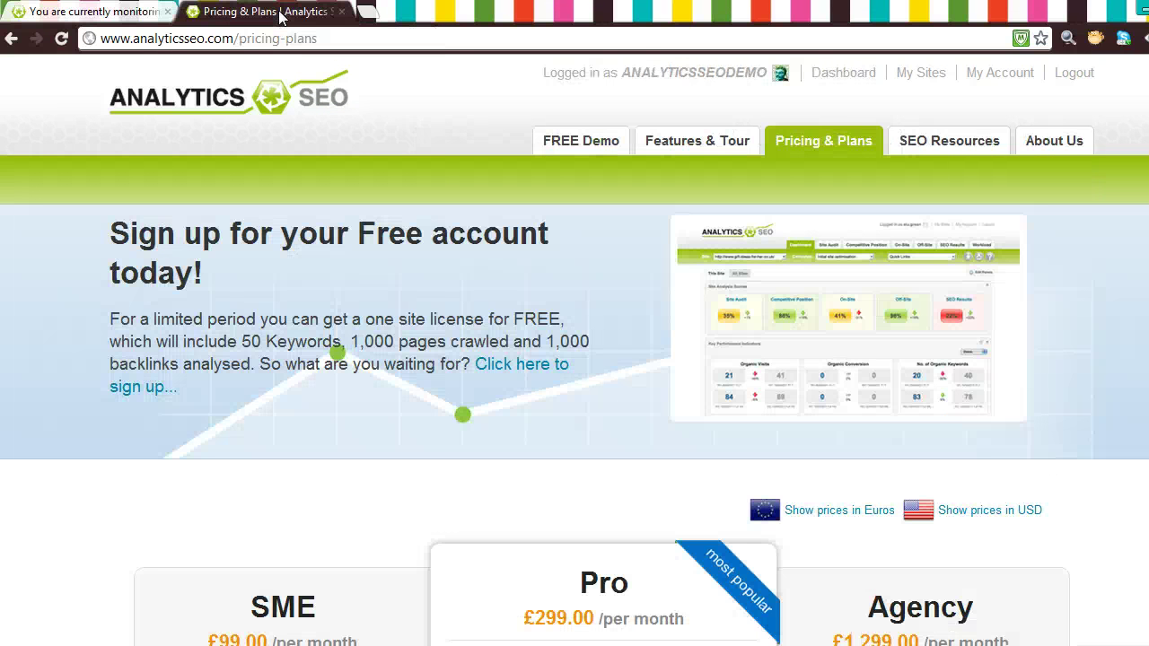
pyautogui.scroll(-2, 257, 256)
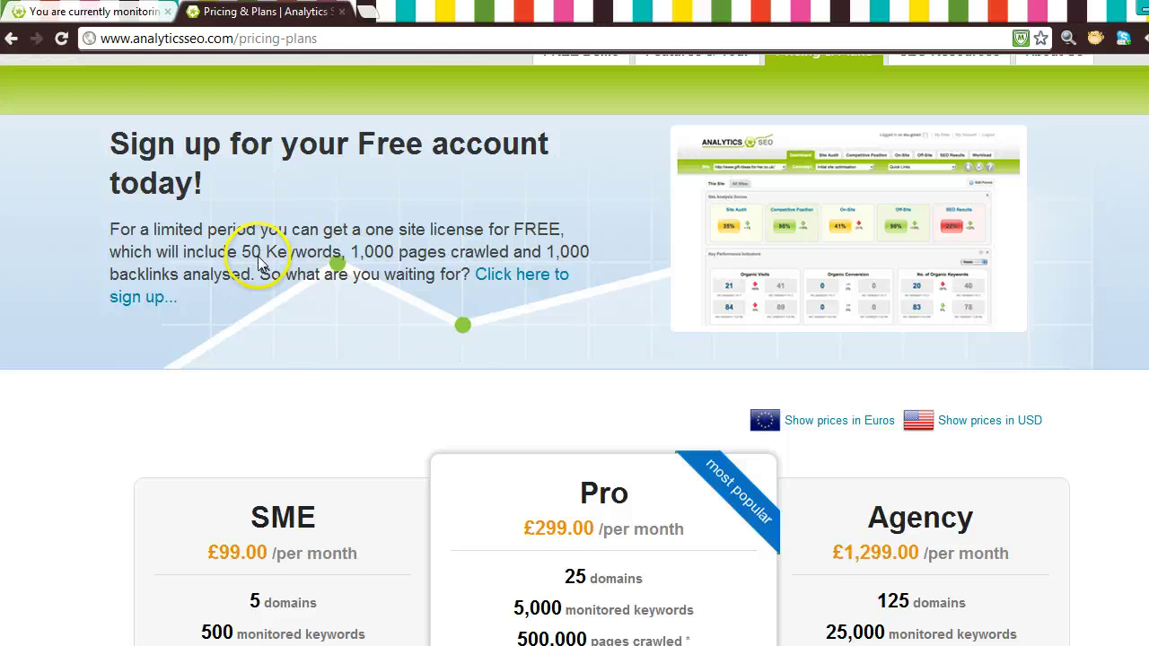
pyautogui.scroll(-1, 258, 260)
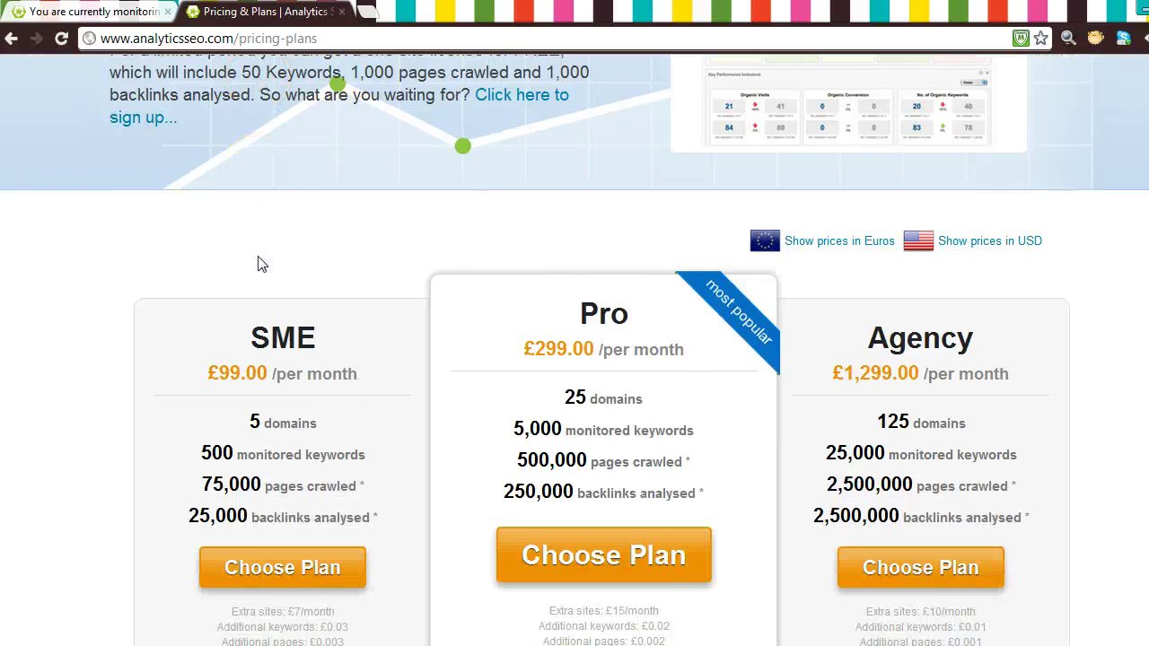
pyautogui.scroll(-1, 258, 263)
pyautogui.moveTo(210, 366); pyautogui.dragTo(371, 364)
pyautogui.moveTo(513, 339); pyautogui.dragTo(690, 348)
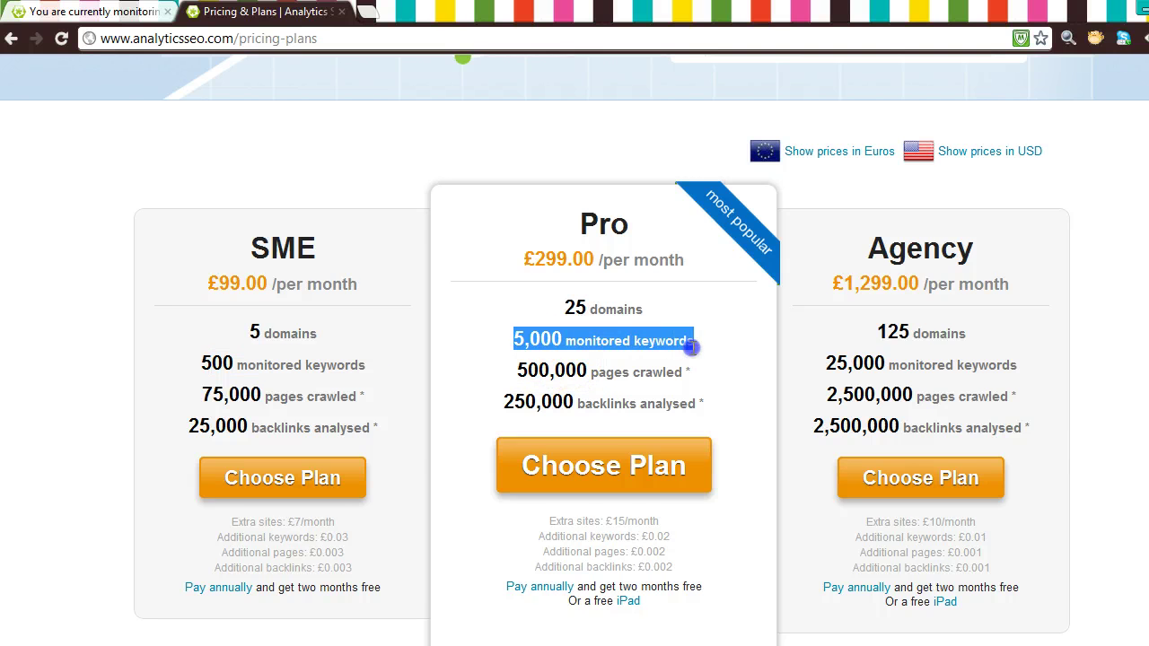
pyautogui.moveTo(824, 363); pyautogui.dragTo(1016, 377)
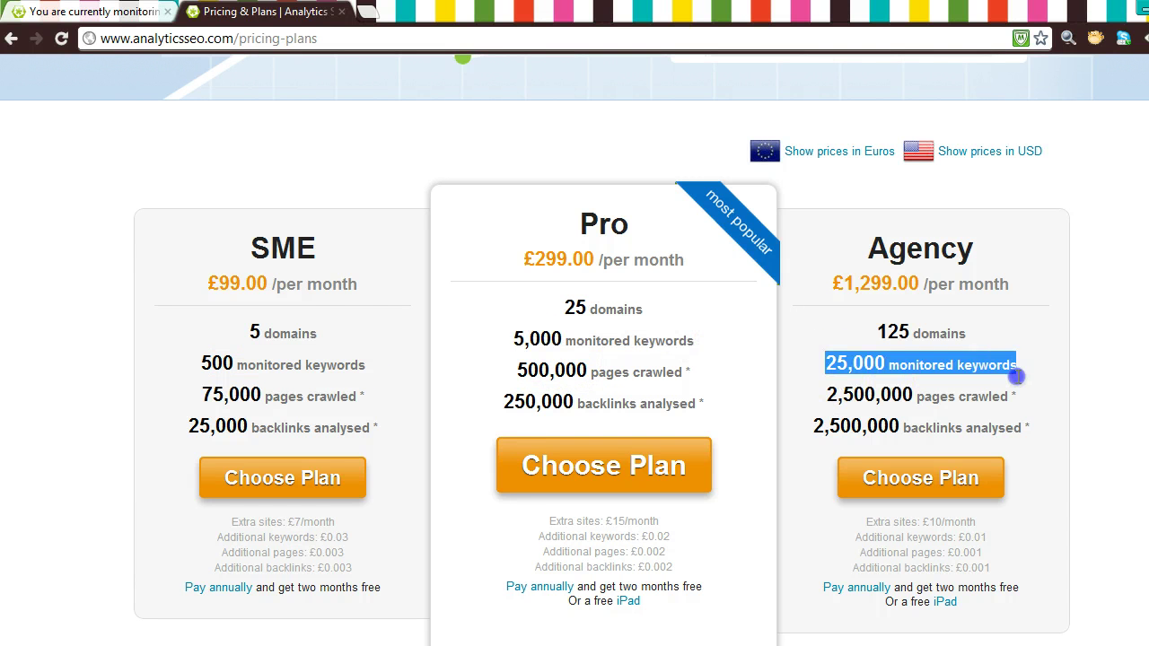
pyautogui.click(673, 311)
# Step: Open the account's keyword usage limits from the keyword research page in a new tab, examine the allocation table and return
pyautogui.click(90, 11)
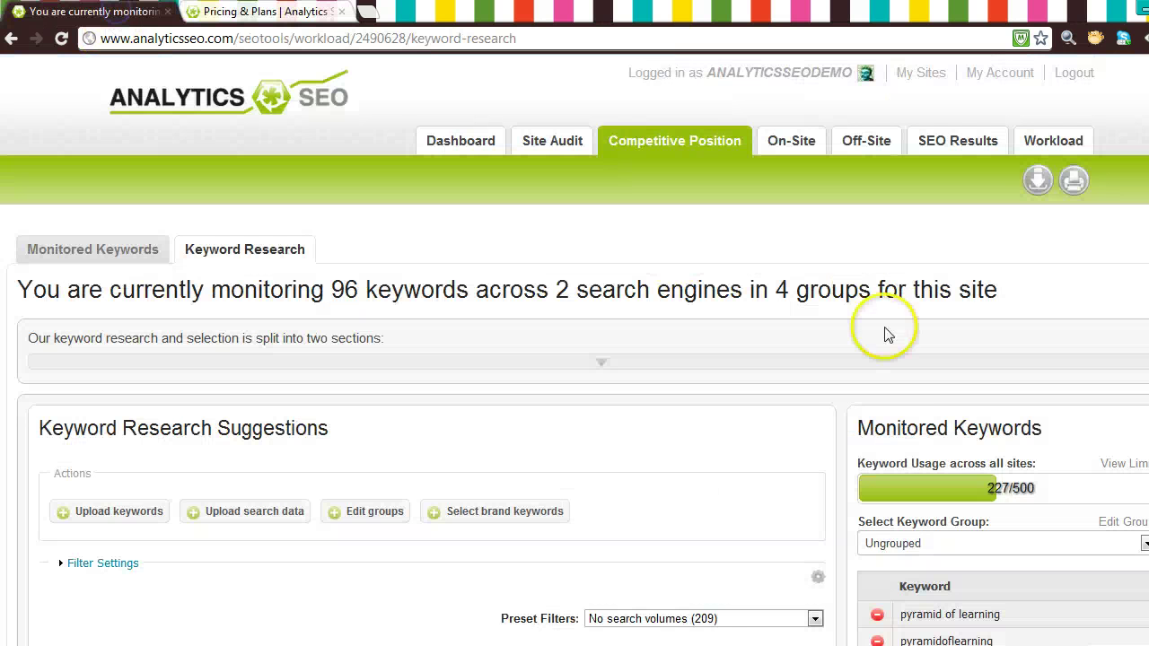
pyautogui.rightClick(1122, 465)
pyautogui.click(1113, 479)
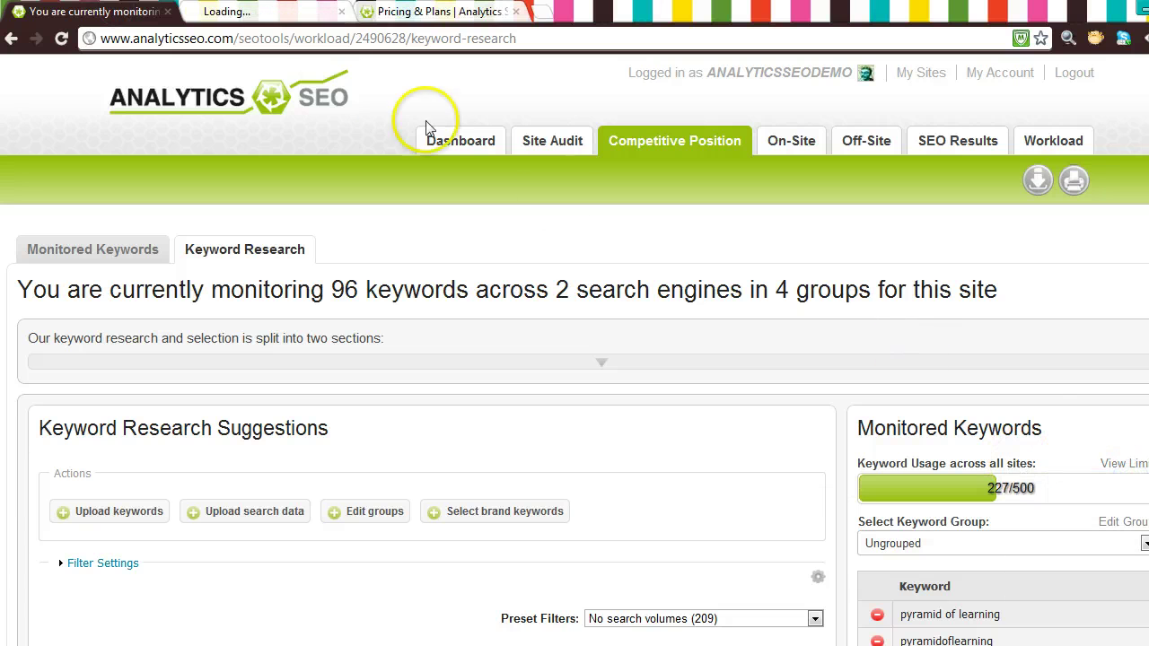
pyautogui.click(285, 12)
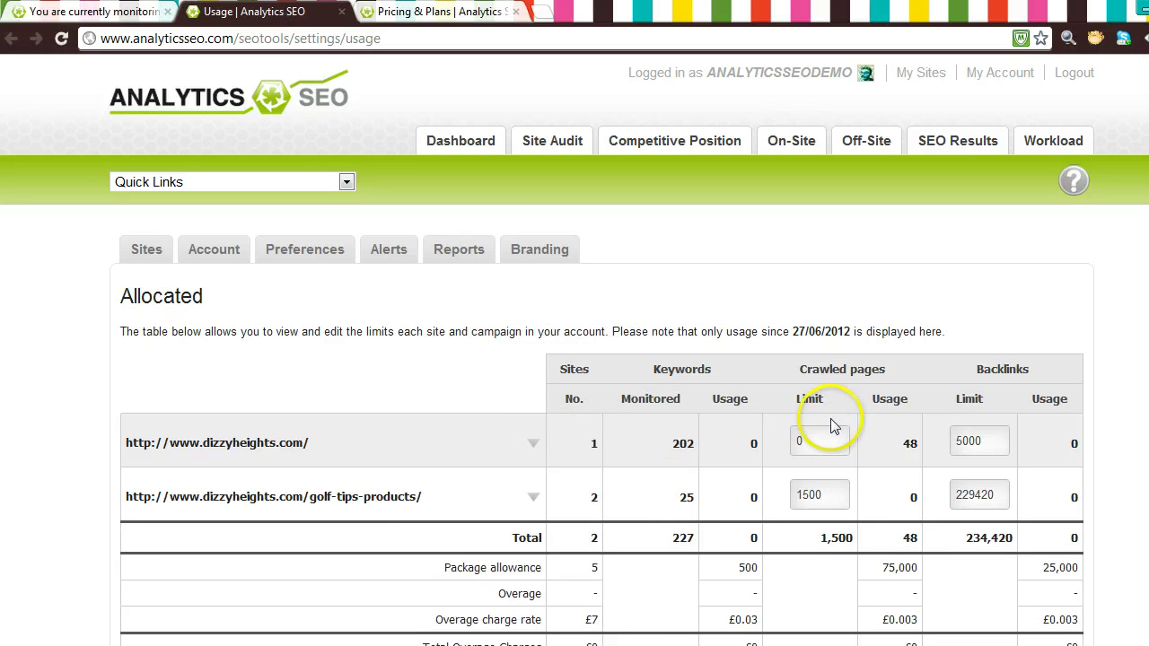
pyautogui.scroll(-1, 830, 423)
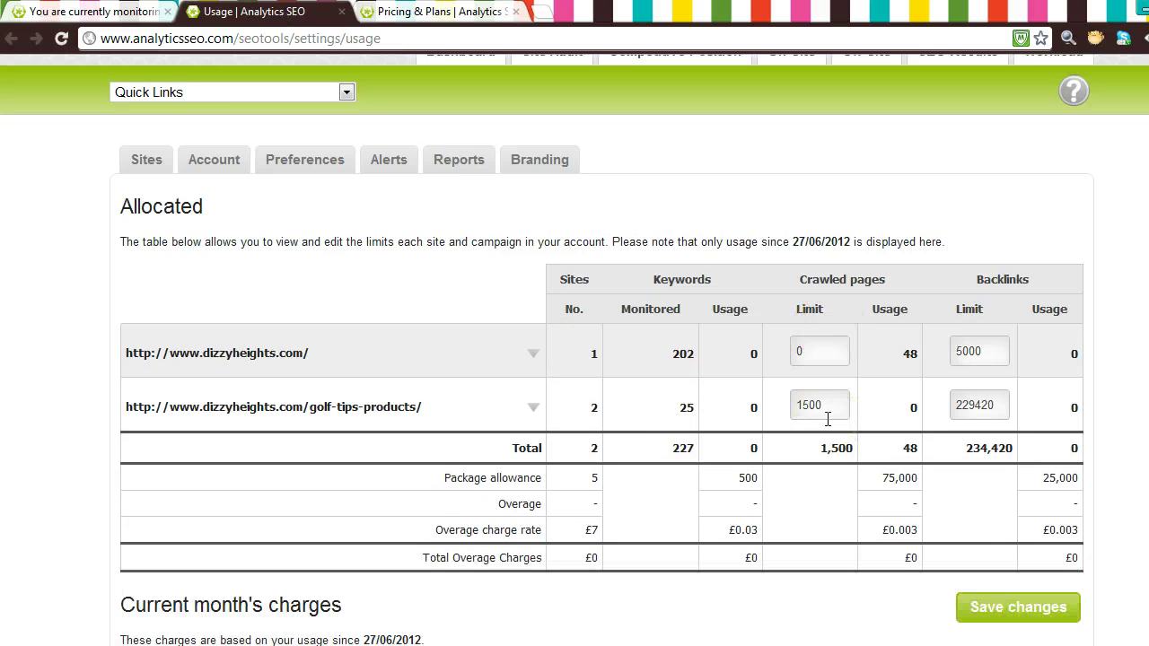
pyautogui.click(119, 13)
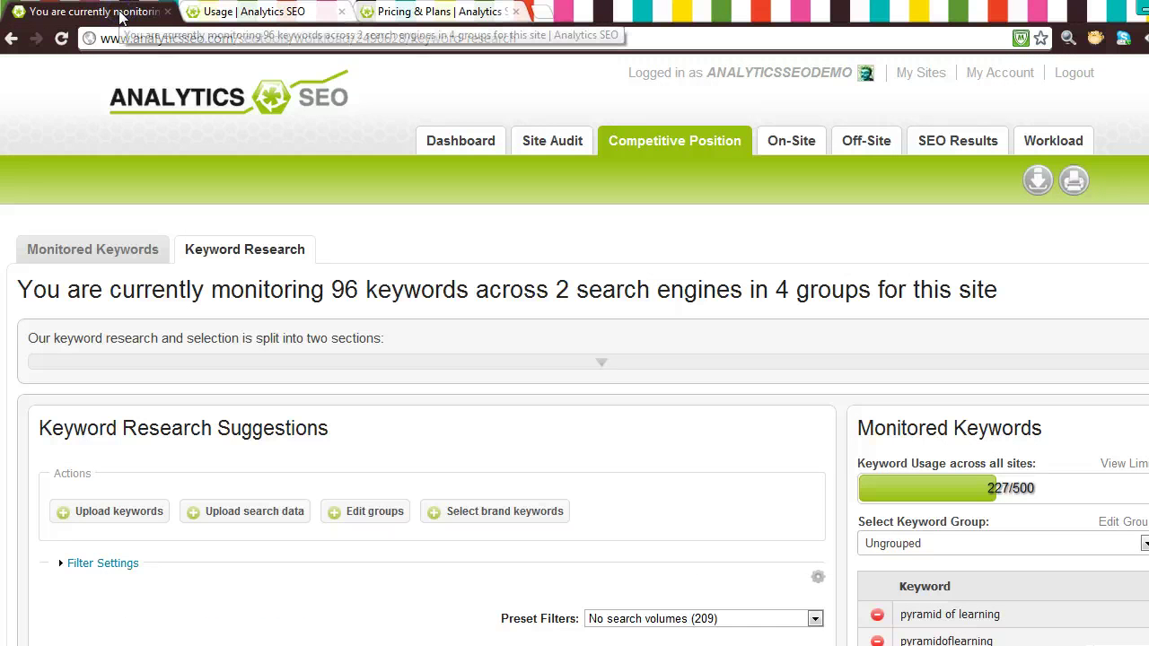
# Step: Open the search data upload, look over the tab-separated keyword competition and volume entries, and close it without saving
pyautogui.click(259, 520)
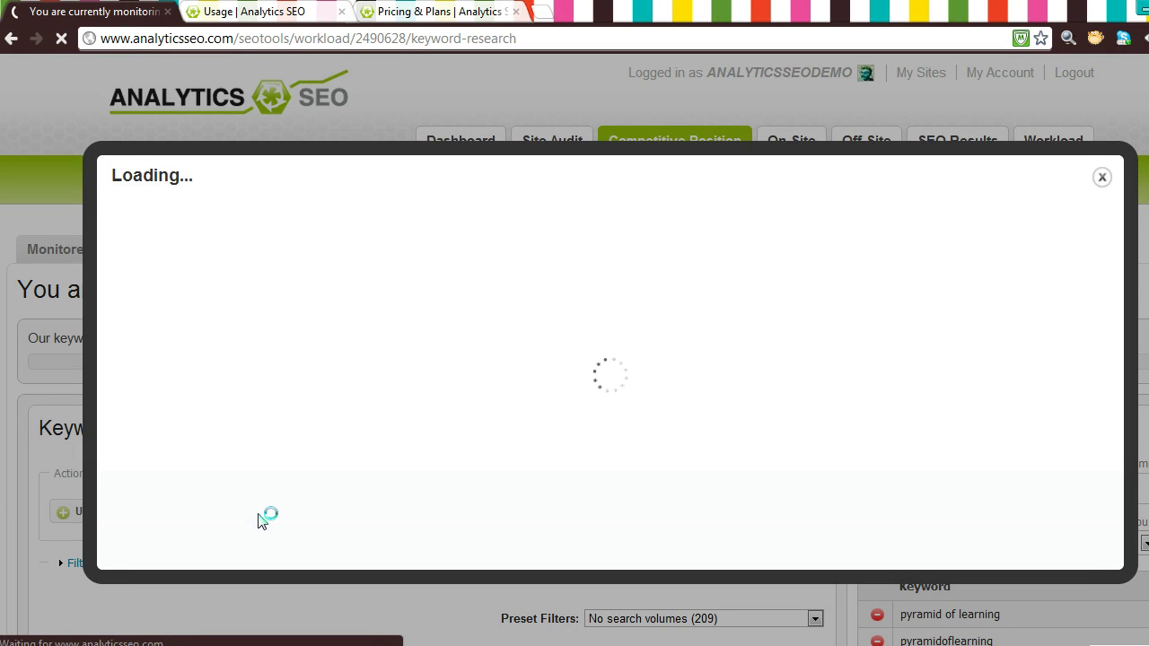
pyautogui.moveTo(405, 401); pyautogui.dragTo(139, 315)
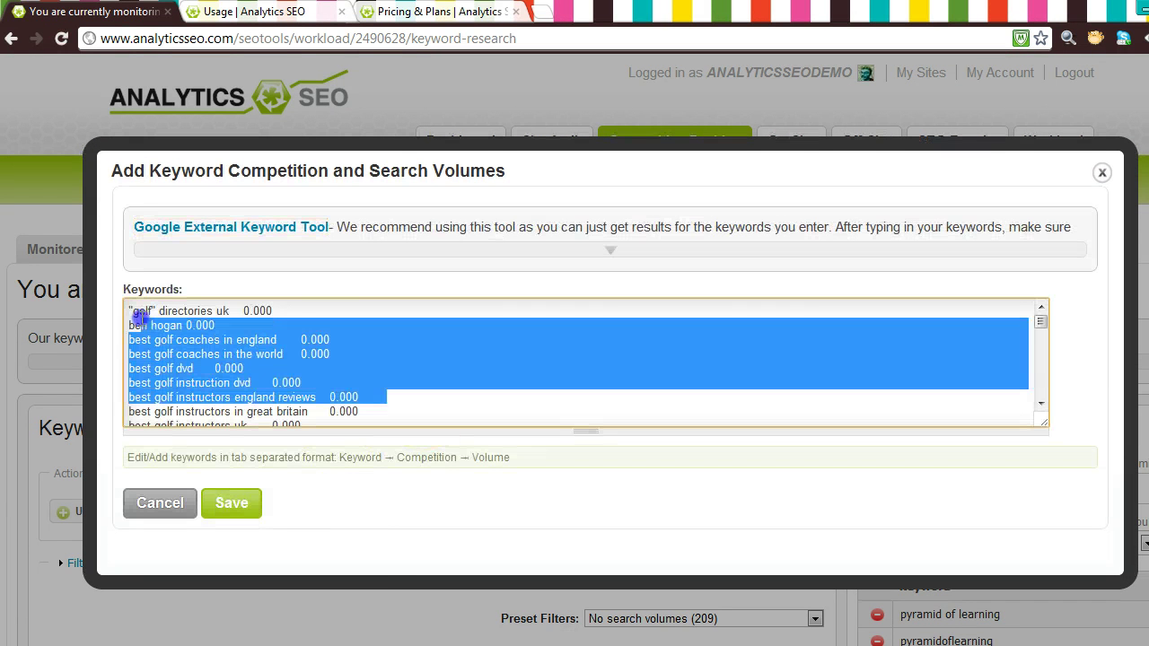
pyautogui.click(355, 353)
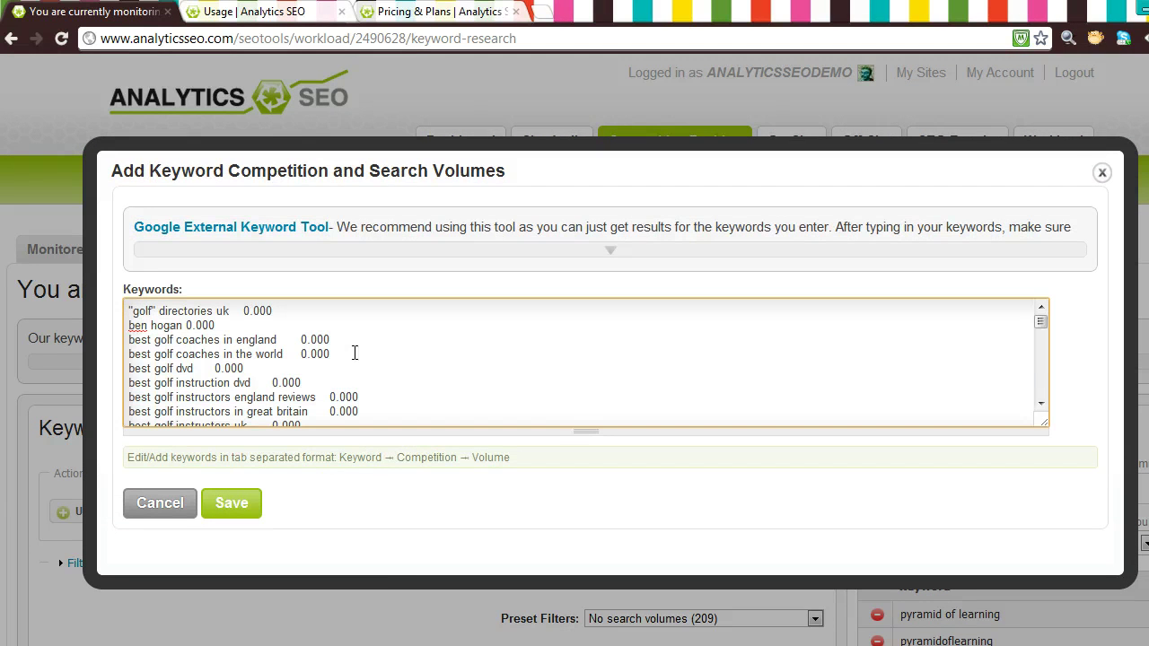
pyautogui.click(1102, 173)
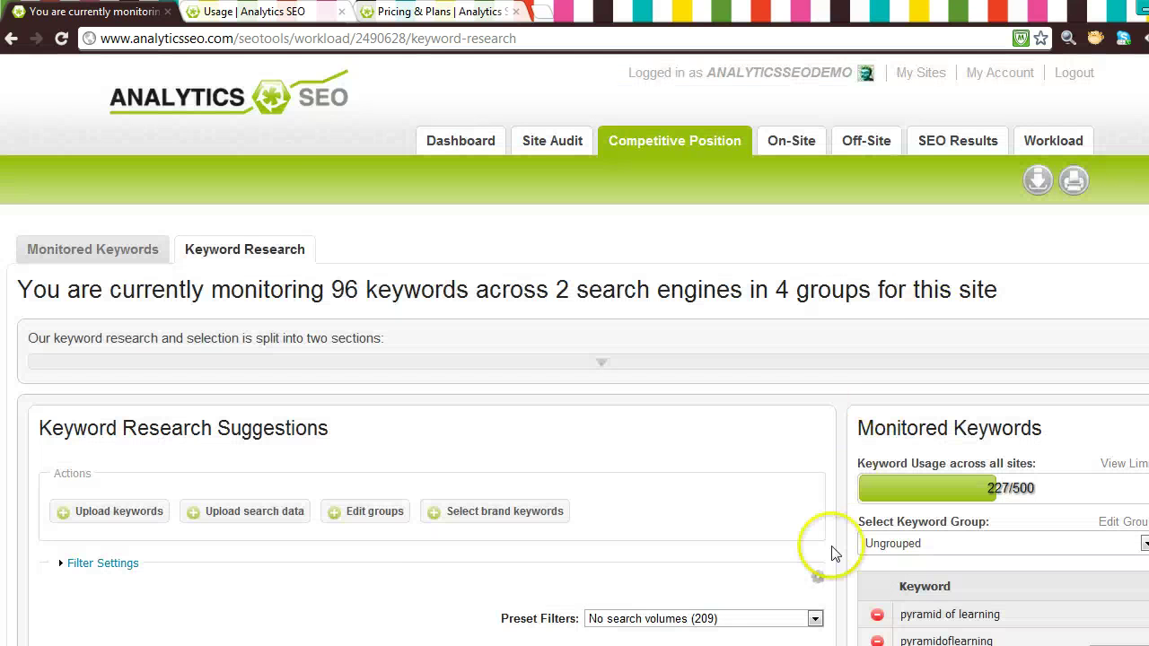
# Step: Review the columns available for the suggestions table, keep the current selection and inspect the table's ranking and universal order data
pyautogui.click(819, 577)
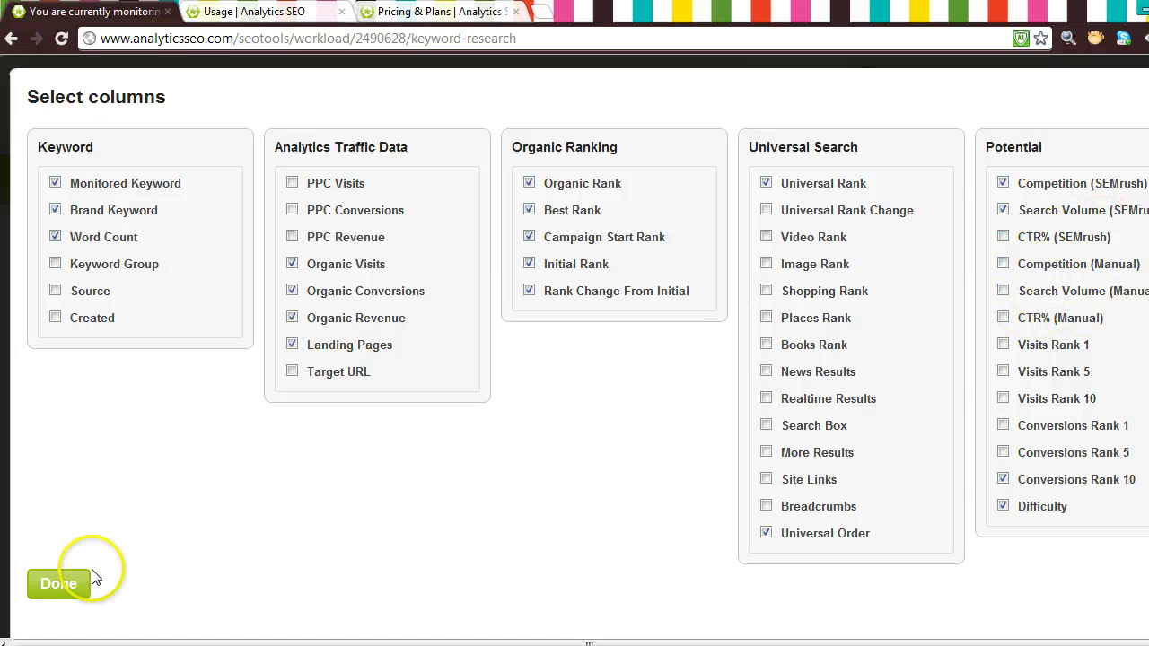
pyautogui.click(45, 581)
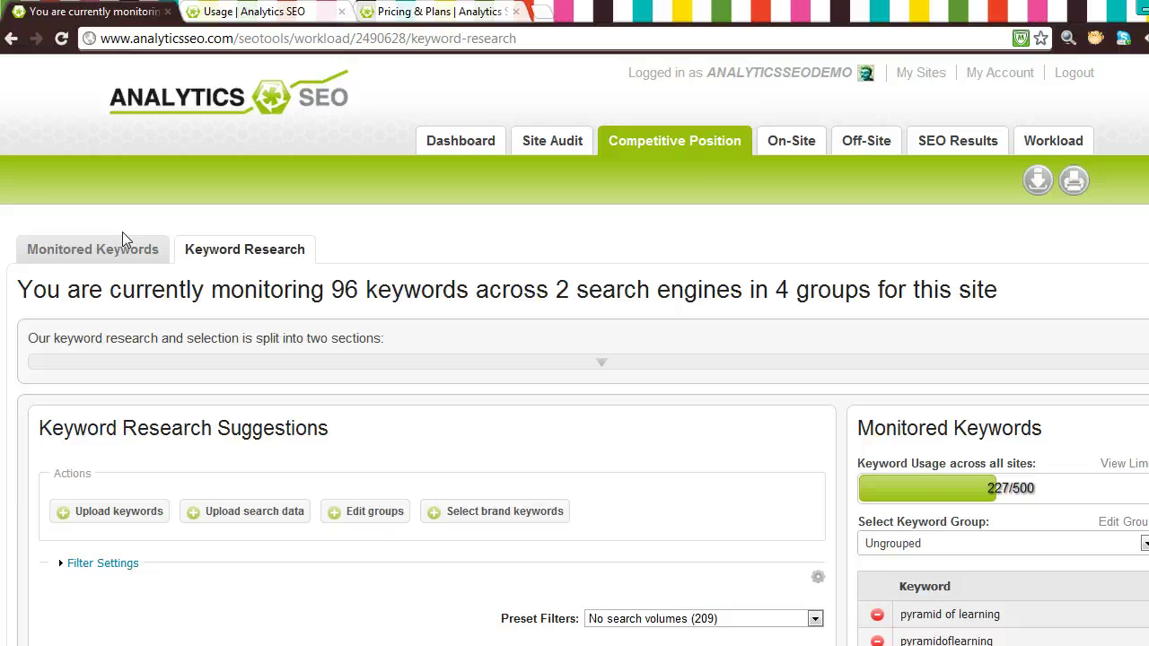
pyautogui.scroll(-3, 648, 377)
pyautogui.scroll(-2, 664, 359)
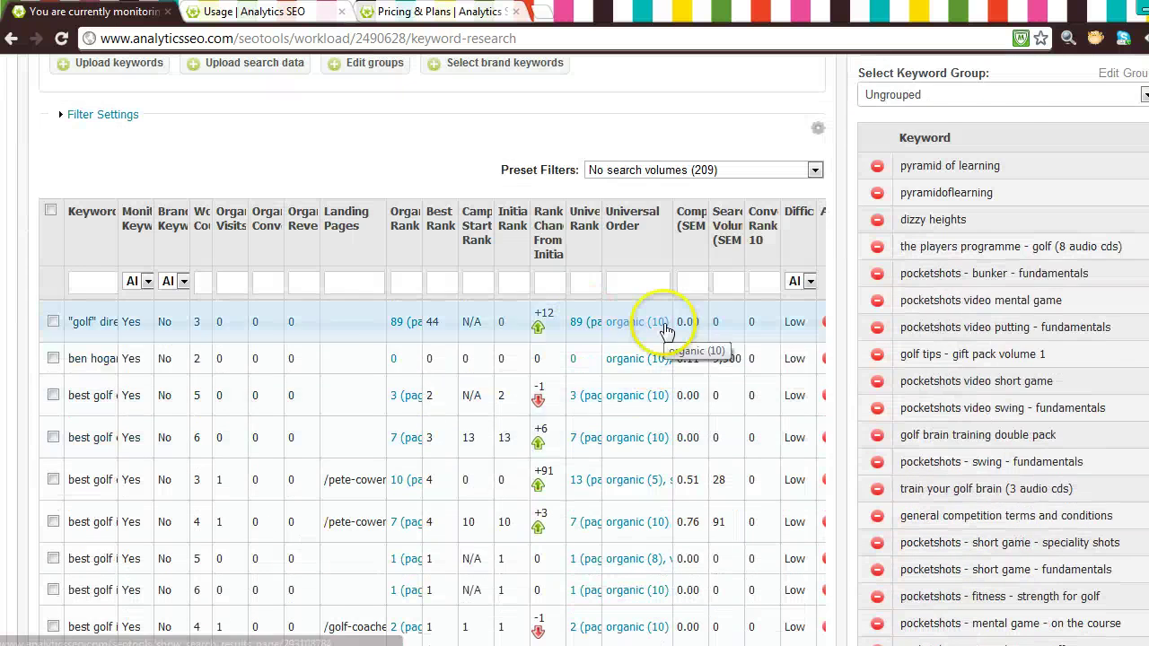
# Step: Export the keyword research page as a Task report with all listed report items included, and leave the export dialog
pyautogui.scroll(5, 672, 354)
pyautogui.click(1031, 190)
pyautogui.click(413, 162)
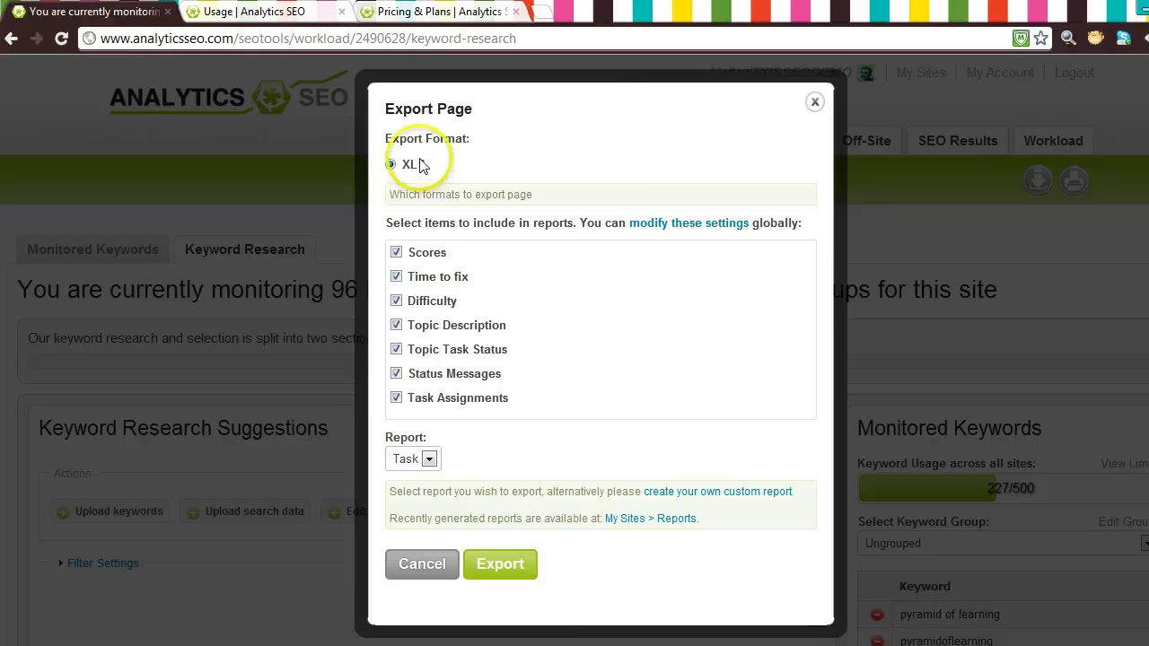
pyautogui.click(499, 560)
pyautogui.click(236, 584)
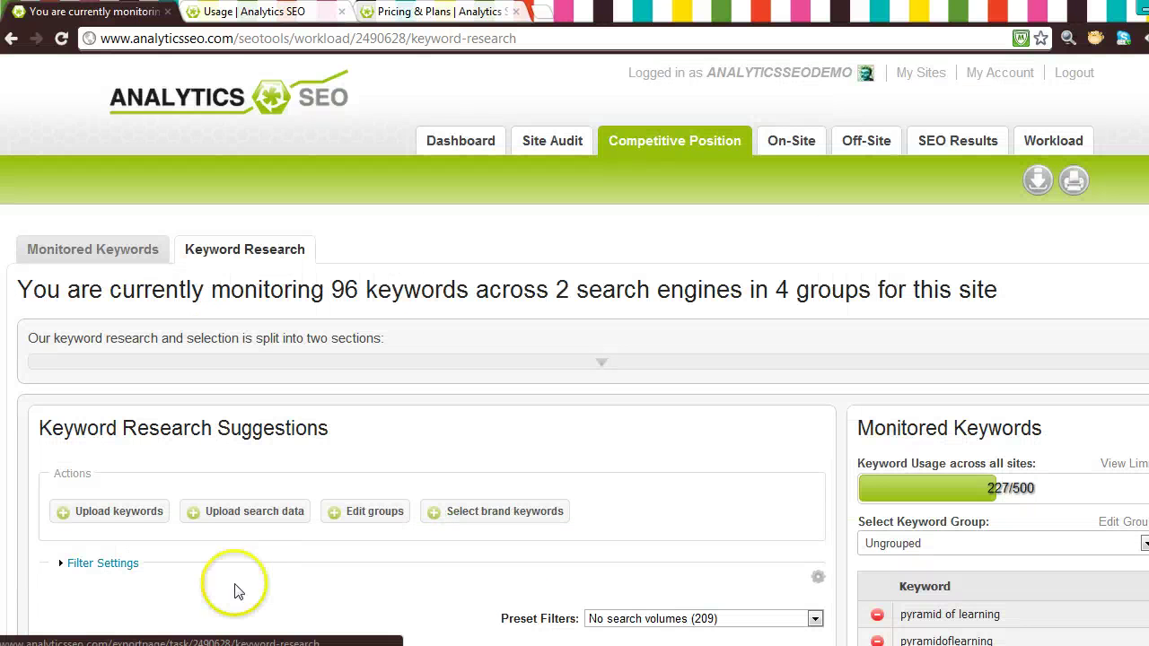